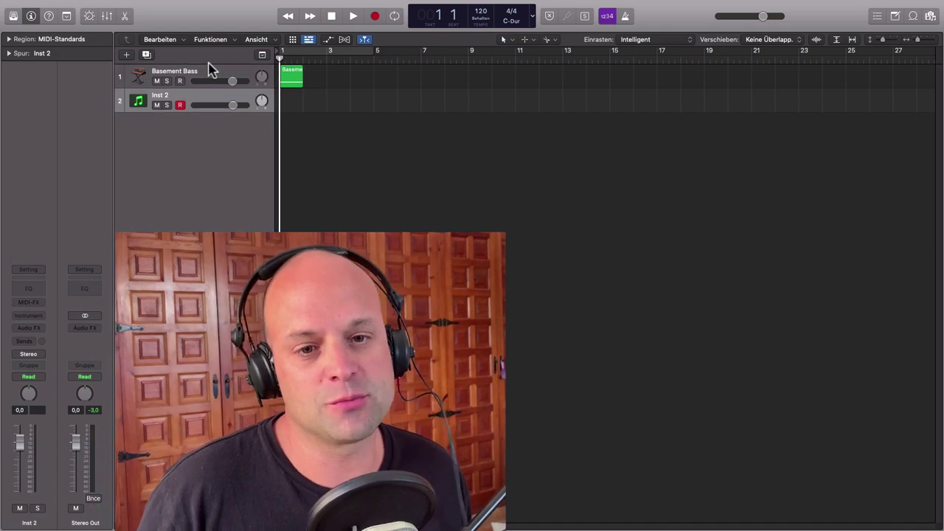
Insert Quick Sampler (Single Sample) as the instrument on the Inst 2 track and move its window clear of the tracks.
left_click(36, 319)
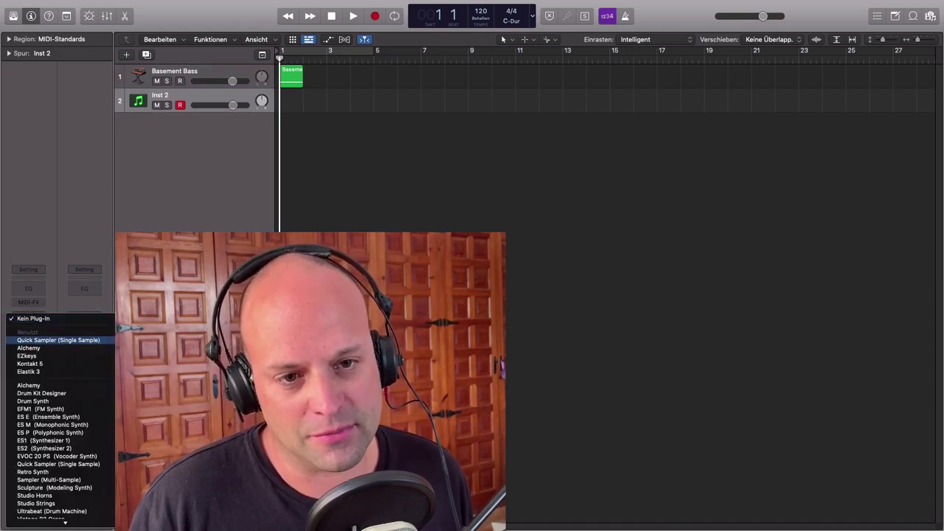
left_click(74, 340)
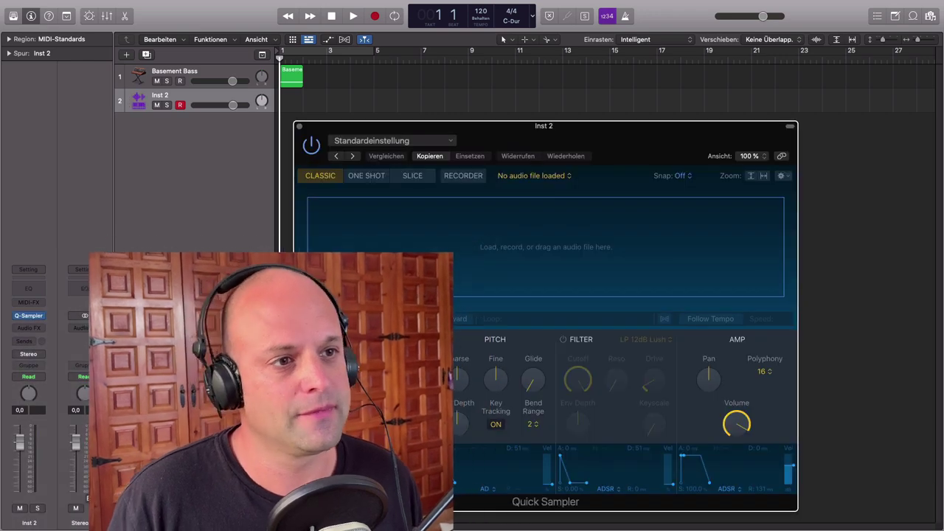
left_click_drag(590, 141, 605, 123)
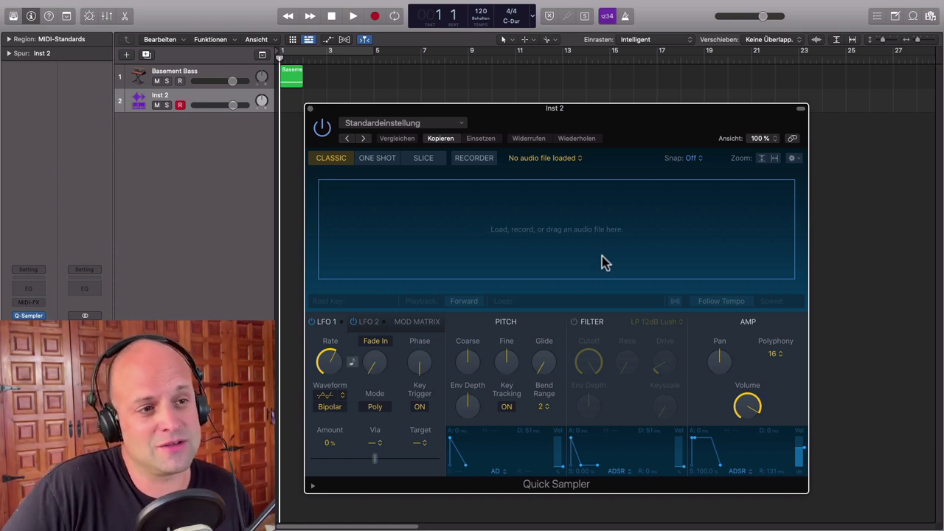
left_click_drag(605, 131, 615, 124)
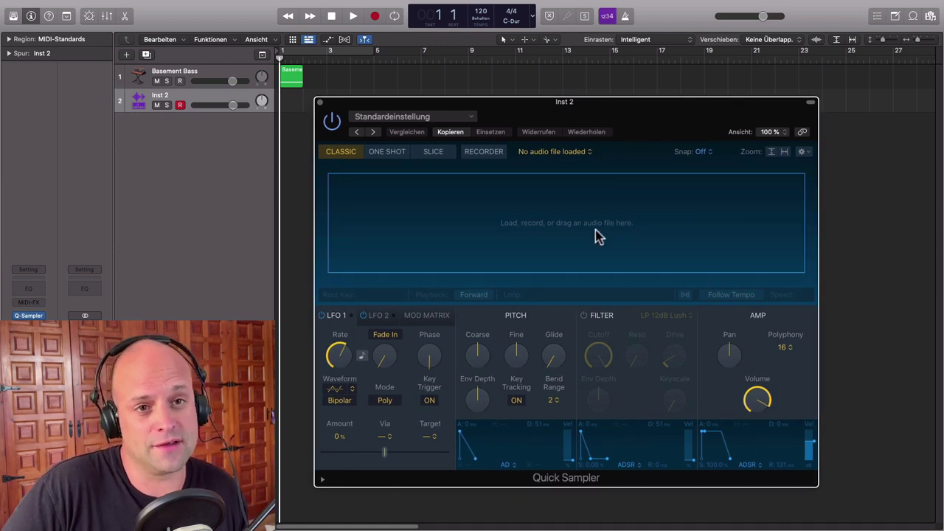
Load the Basement Bass region into Quick Sampler with the Optimized option.
left_click(238, 74)
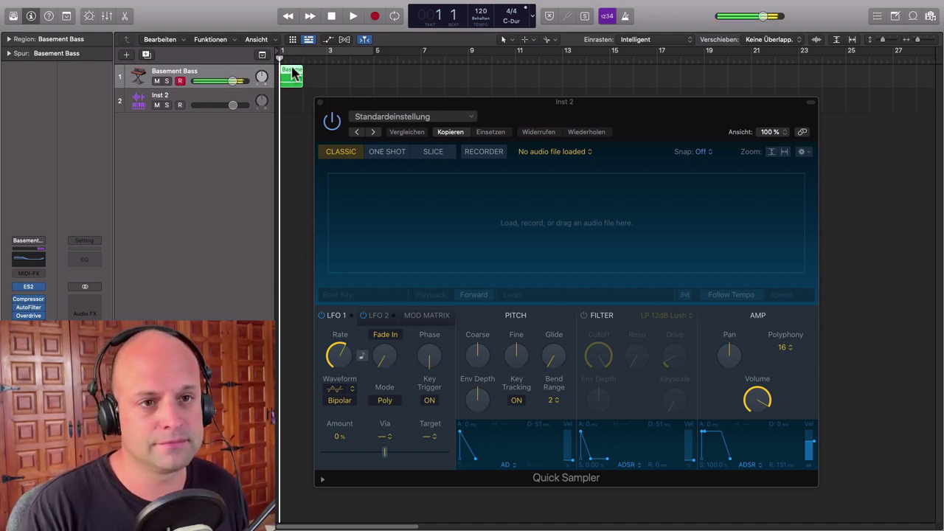
left_click_drag(293, 72, 685, 232)
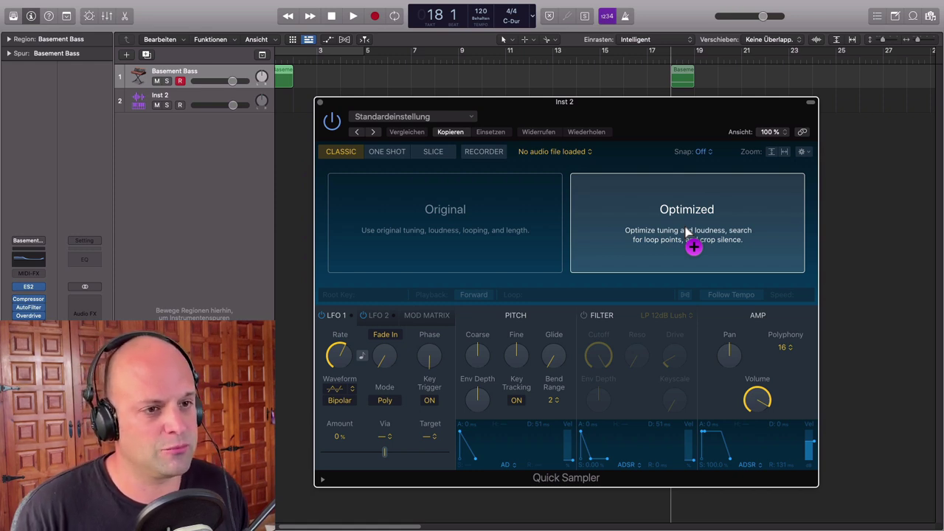
mouse_move(686, 232)
left_mouse_down()
mouse_move(606, 247)
mouse_move(468, 246)
left_mouse_up()
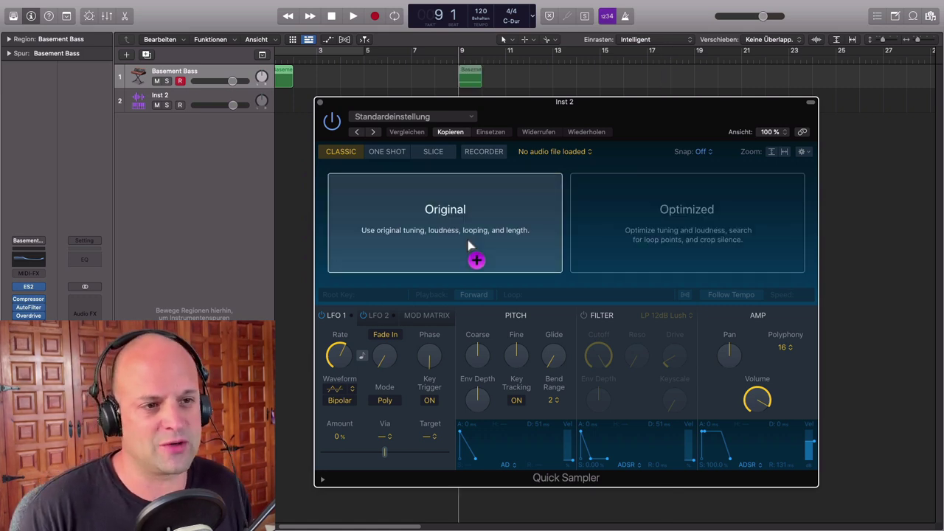
left_click_drag(468, 245, 694, 227)
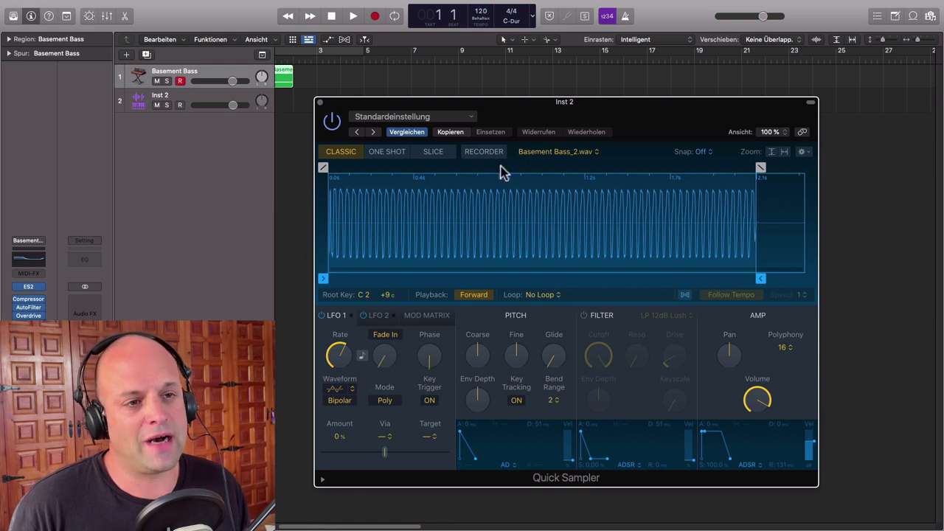
Switch Quick Sampler to One Shot mode, then adjust the coarse pitch and raise the glide to about the middle of its range.
left_click(393, 155)
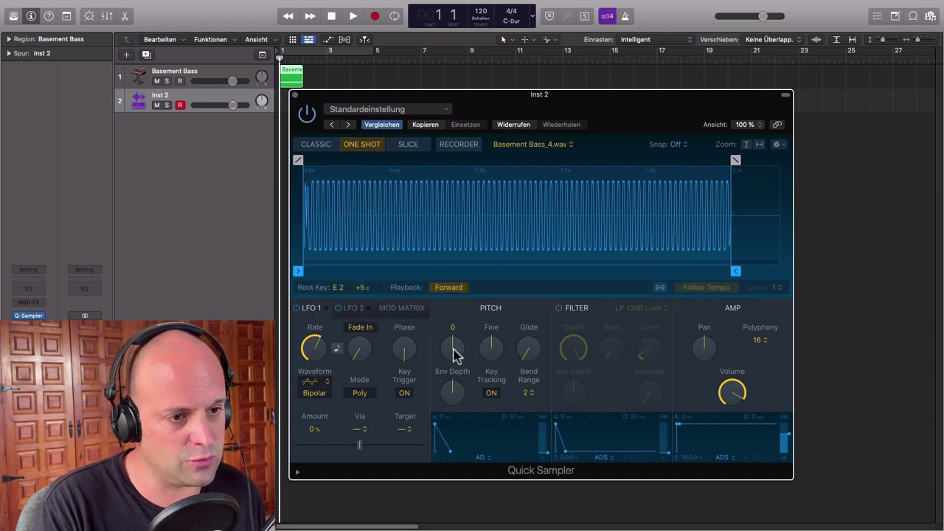
mouse_move(453, 356)
left_mouse_down()
mouse_move(450, 324)
mouse_move(449, 389)
mouse_move(452, 357)
left_mouse_up()
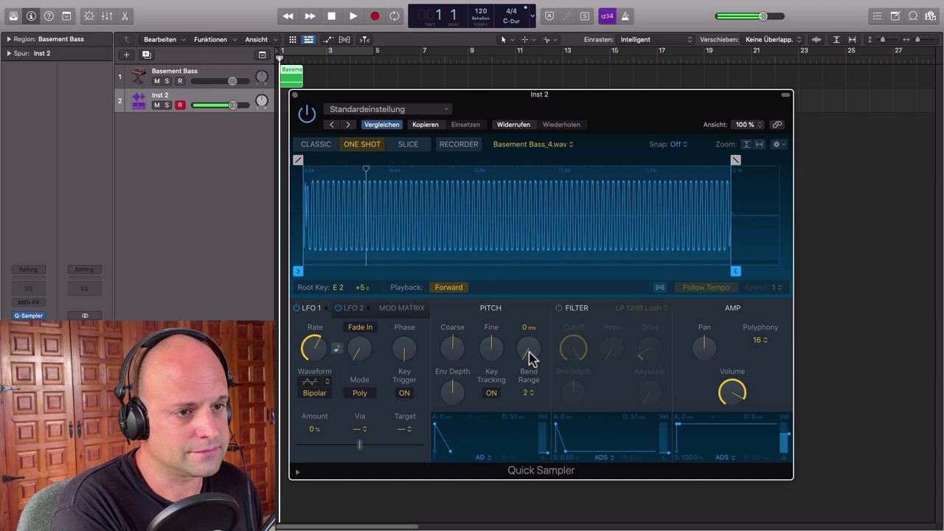
left_click_drag(531, 357, 521, 347)
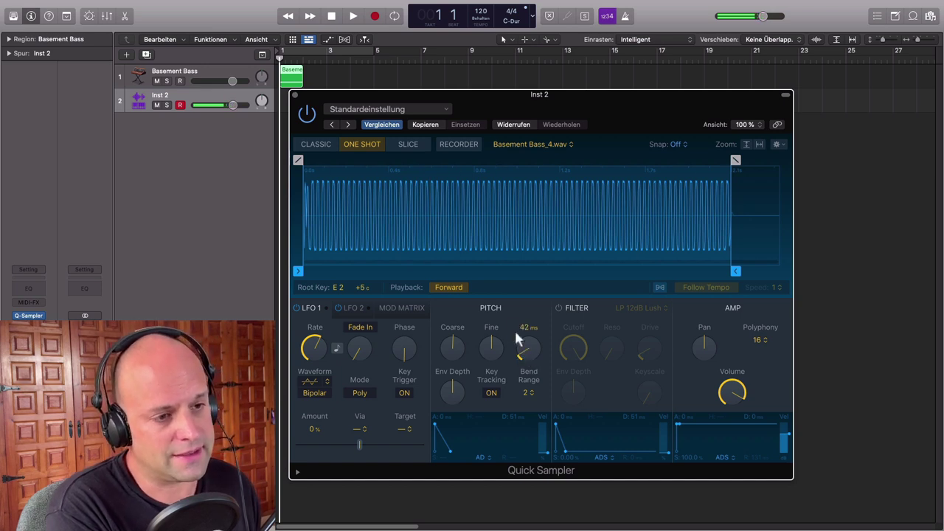
left_click_drag(509, 288, 506, 281)
left_click_drag(522, 352, 523, 348)
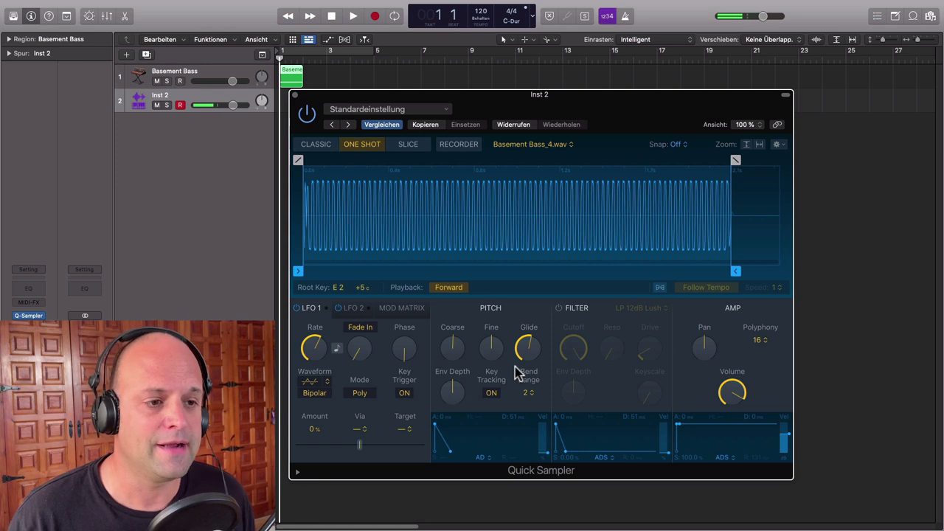
Enable the filter, sweep its cutoff down and back up to maximum, and increase the drive.
left_click(560, 309)
left_click_drag(572, 346, 574, 451)
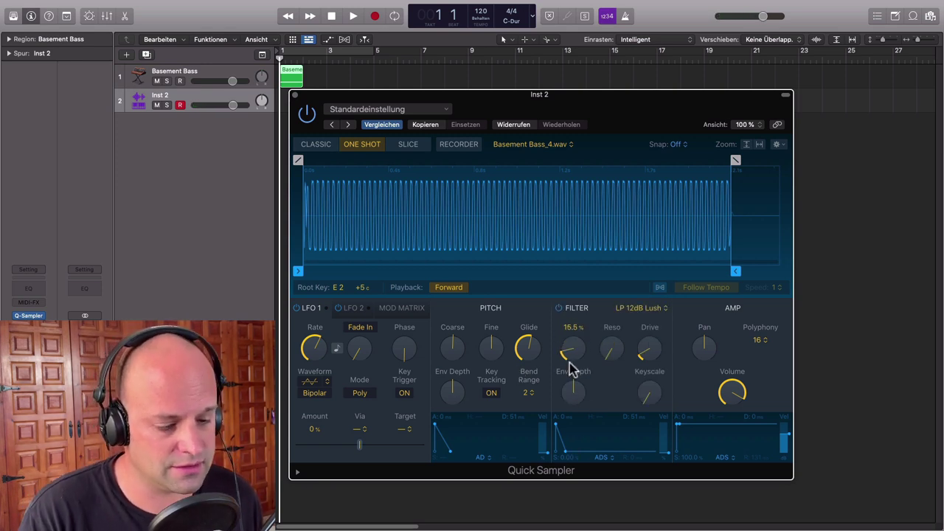
left_click_drag(574, 355, 559, 244)
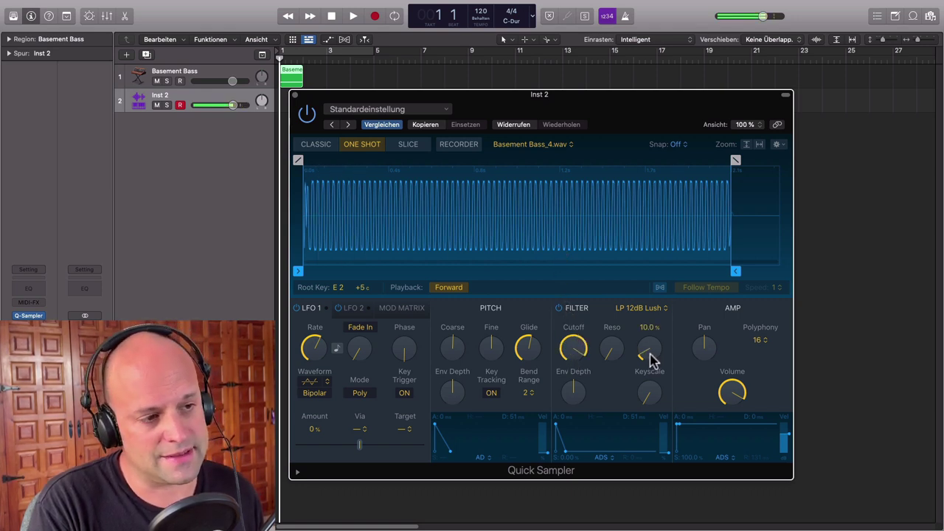
left_click_drag(649, 359, 622, 336)
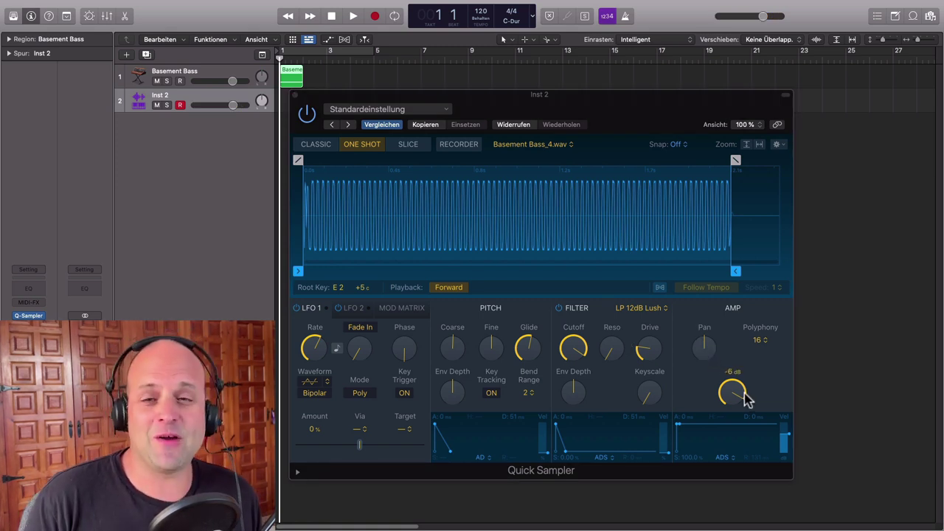
Record a new sample in Recorder mode with Input 1 (Int Mic 1) - 2 (Int Mic 2) as the source.
left_click(461, 145)
left_click_drag(644, 113, 557, 117)
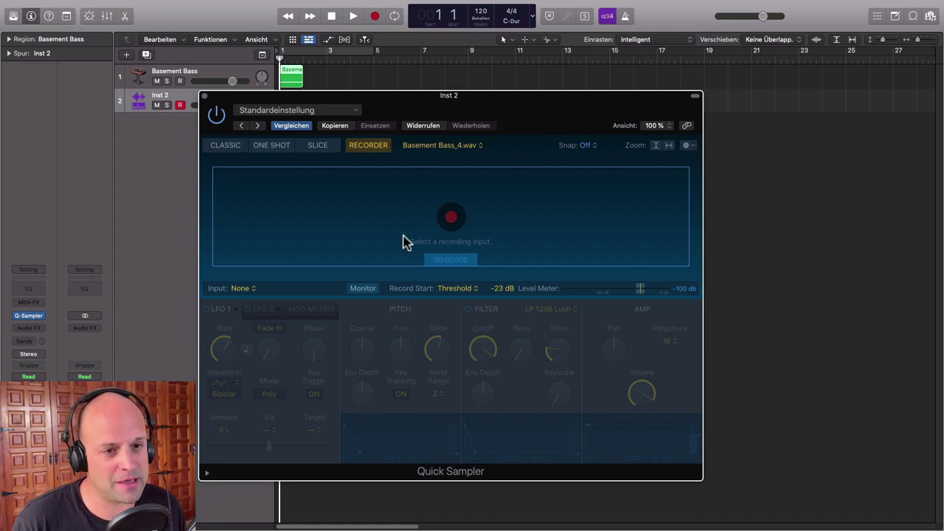
left_click(251, 290)
mouse_move(256, 318)
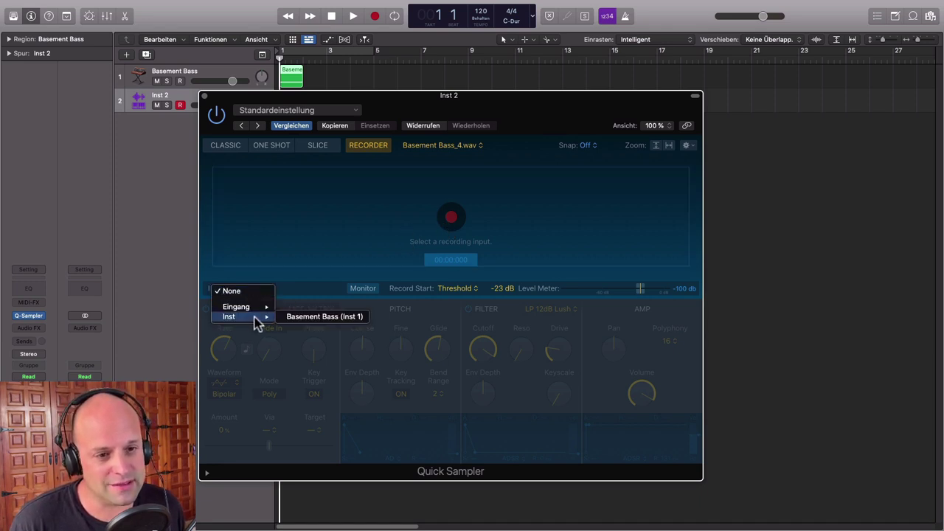
left_click(310, 334)
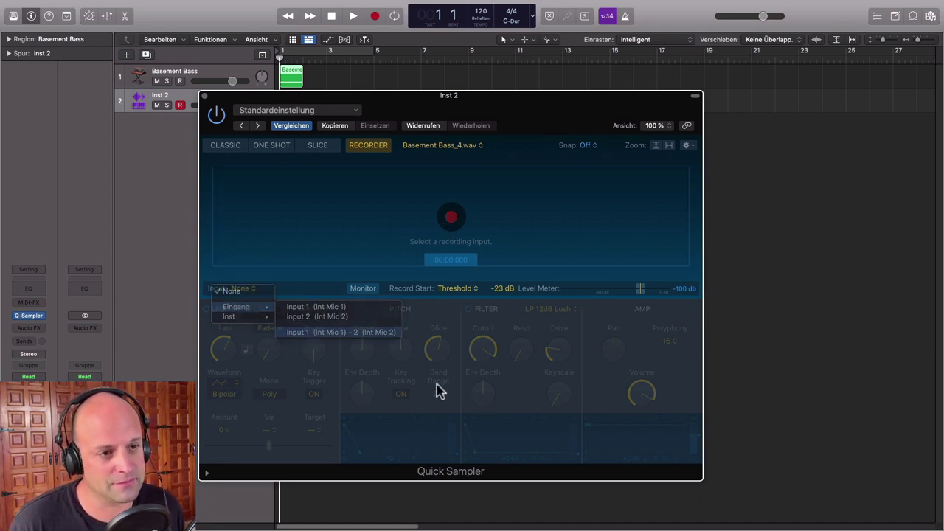
left_click(450, 218)
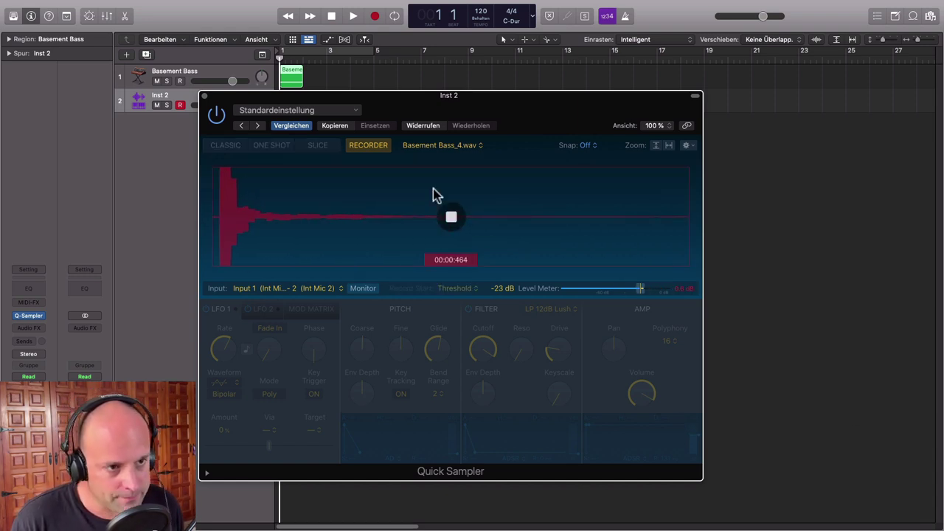
left_click(452, 218)
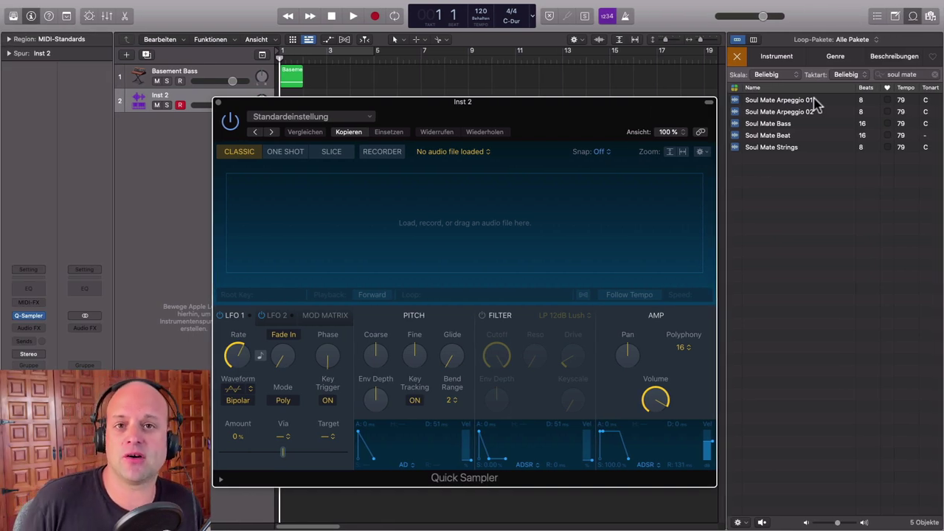
Load the Soul Mate Arpeggio 01 loop into Quick Sampler and trim it to start at 1.551 s and end at 3.075 s.
left_click_drag(808, 102, 606, 238)
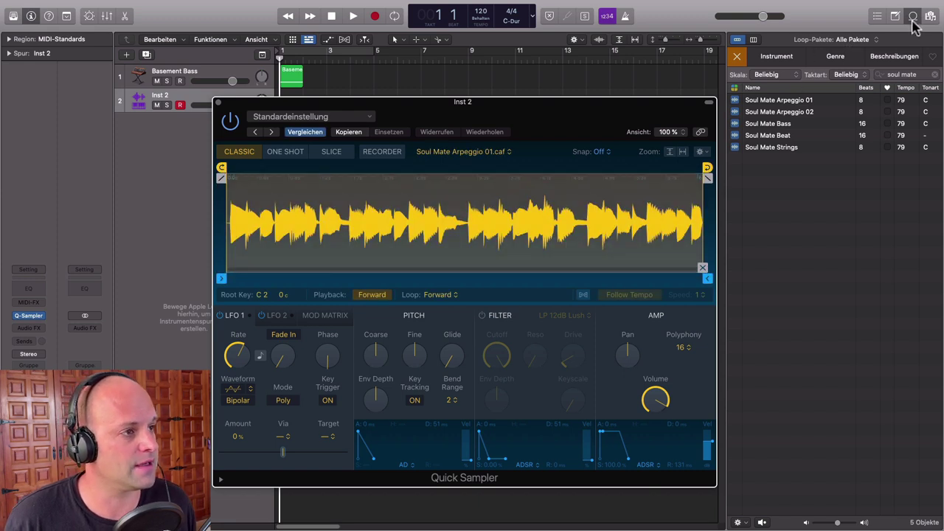
left_click(913, 18)
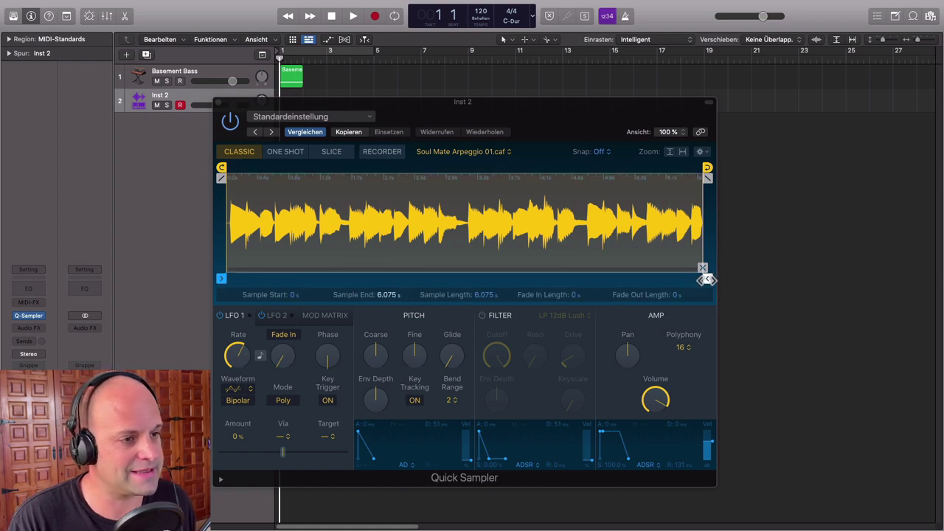
left_click_drag(706, 279, 469, 282)
left_click_drag(221, 278, 343, 280)
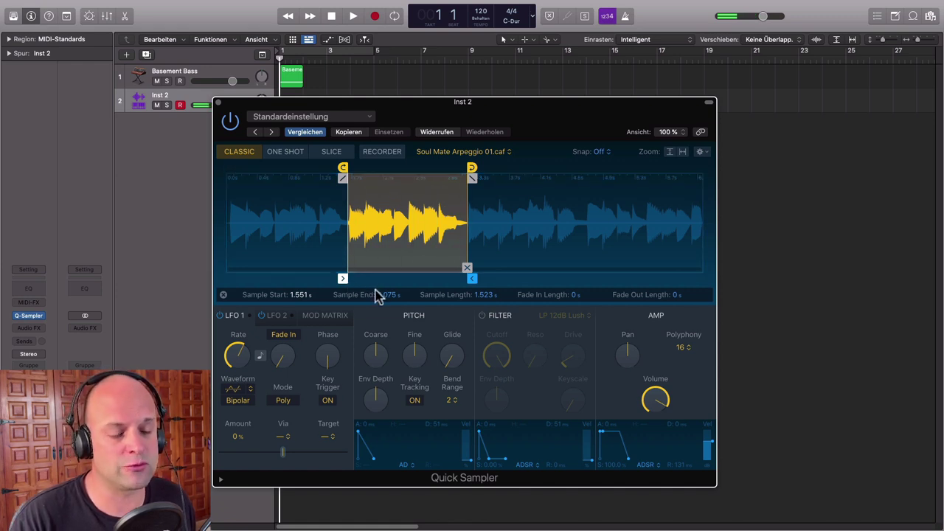
Extend the sample range back to the whole file, then move its start marker to the start of the loop range.
left_click_drag(343, 278, 222, 279)
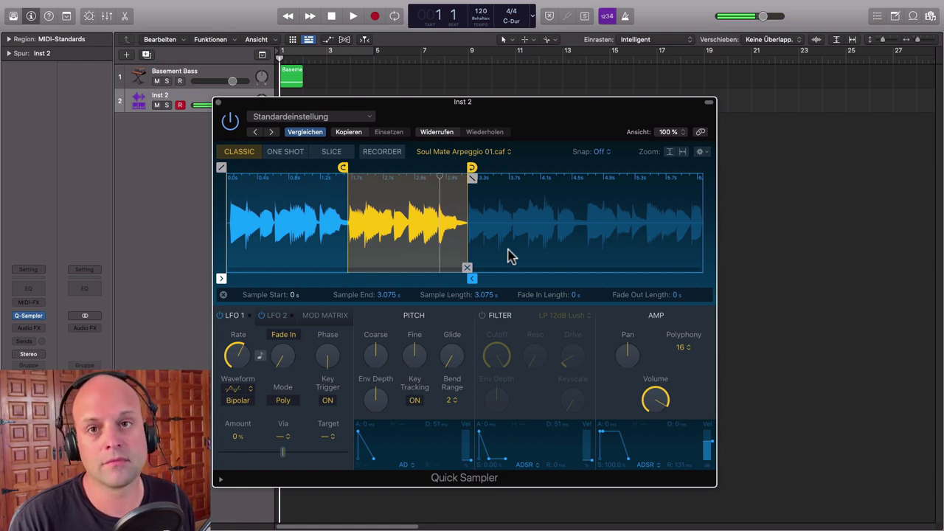
left_click_drag(470, 278, 707, 279)
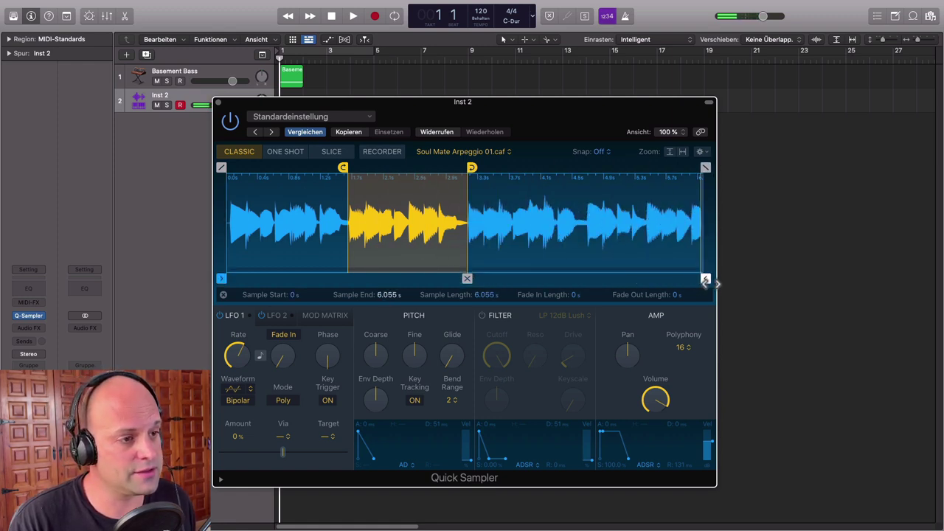
left_click_drag(222, 279, 343, 281)
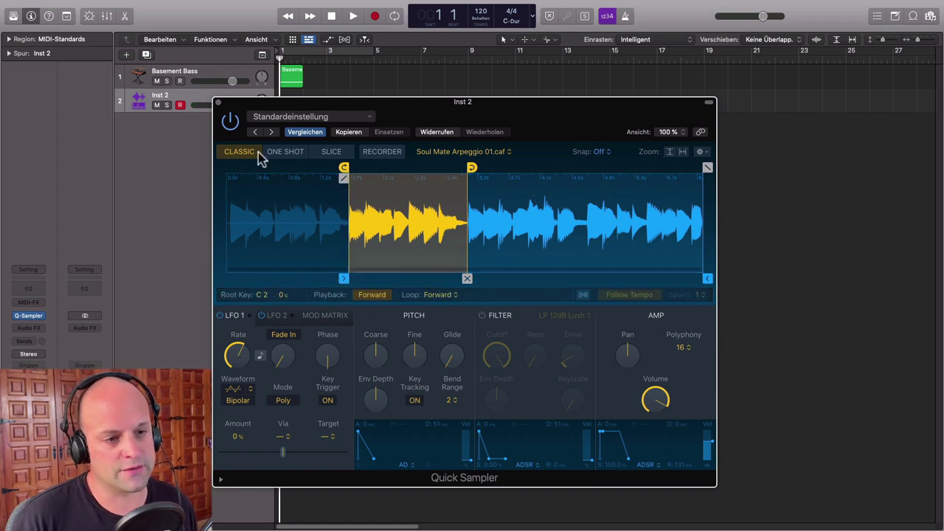
Try reverse playback, check the loop's key in the loop browser, and return playback to Forward.
left_click(371, 294)
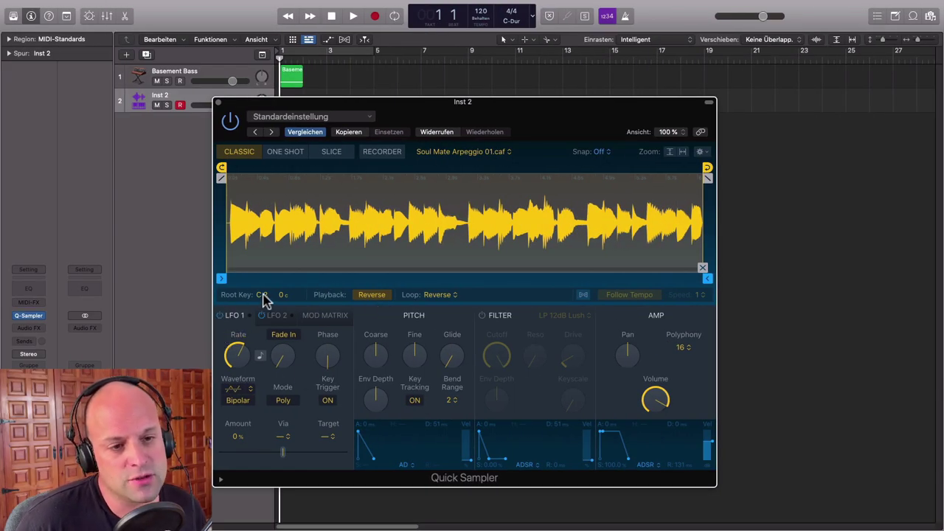
left_click(912, 17)
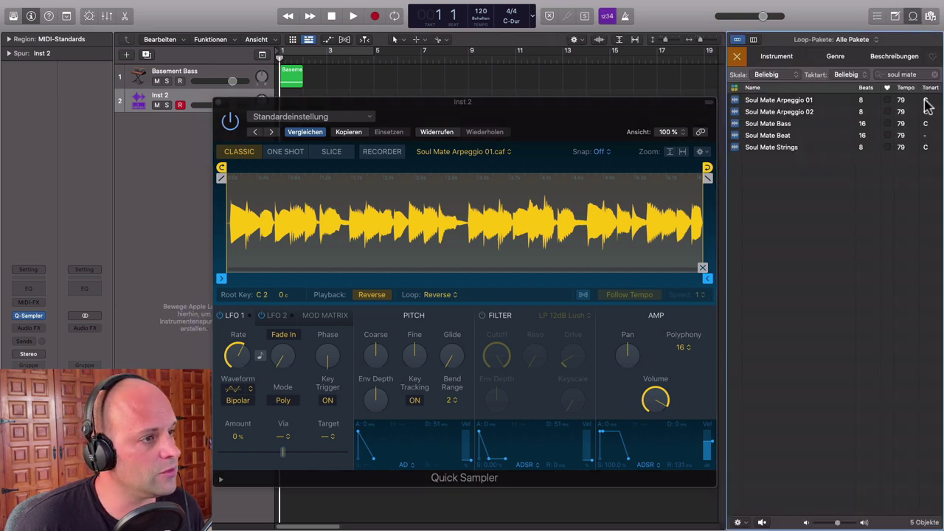
left_click(910, 17)
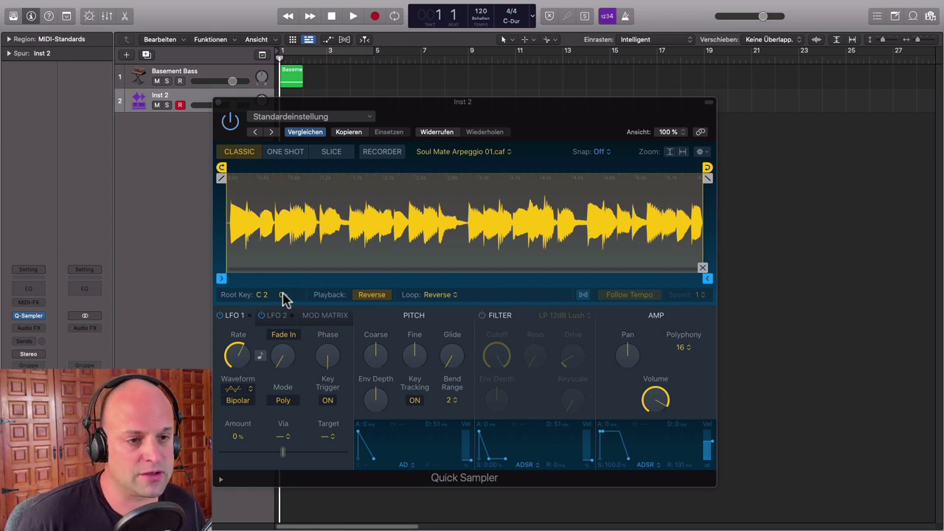
left_click(381, 296)
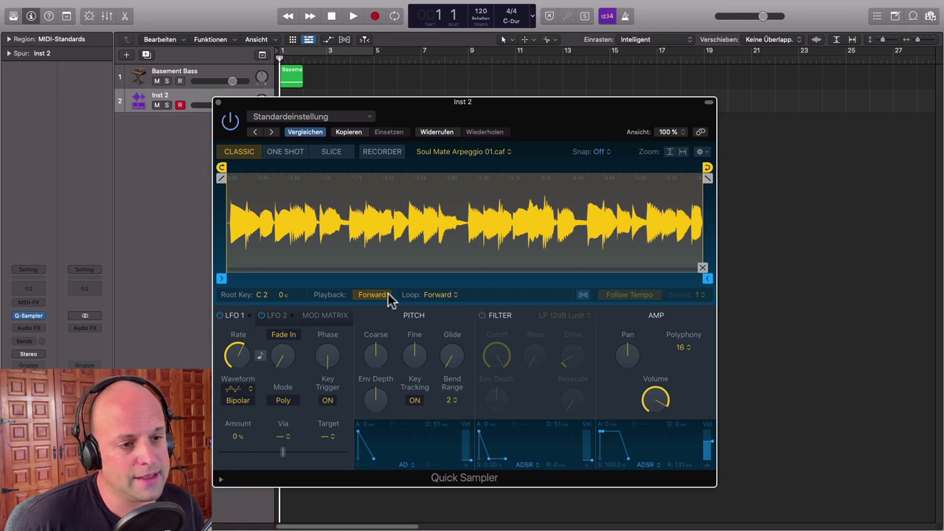
Set the sample's loop mode to No Loop and enable Flex with Follow Tempo.
left_click(450, 296)
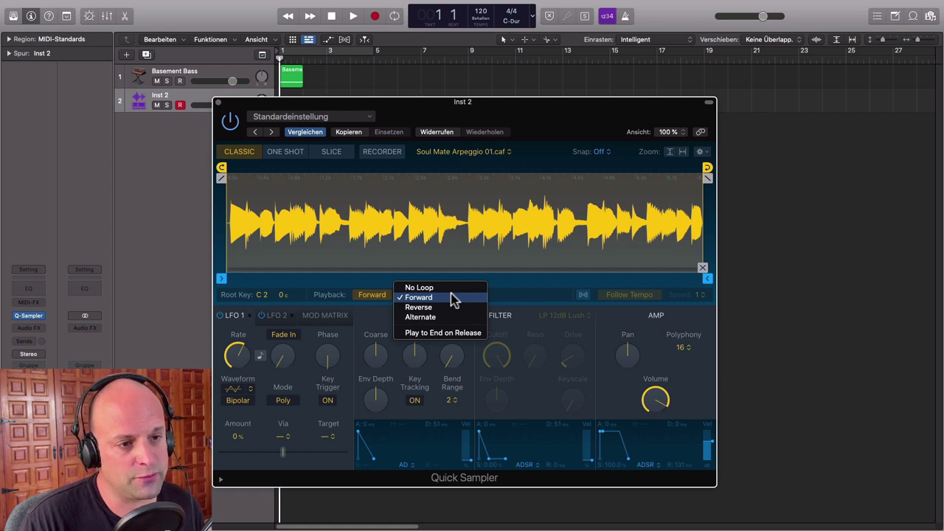
left_click(419, 288)
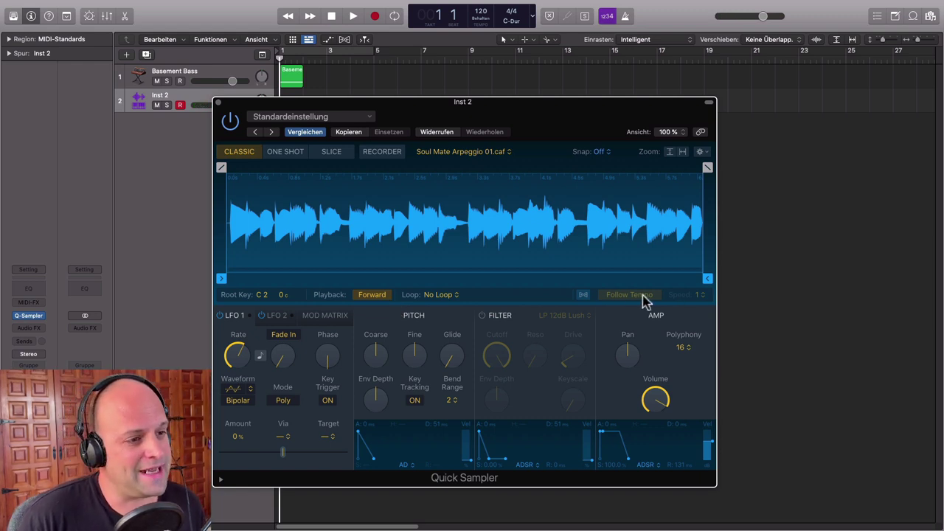
left_click(582, 296)
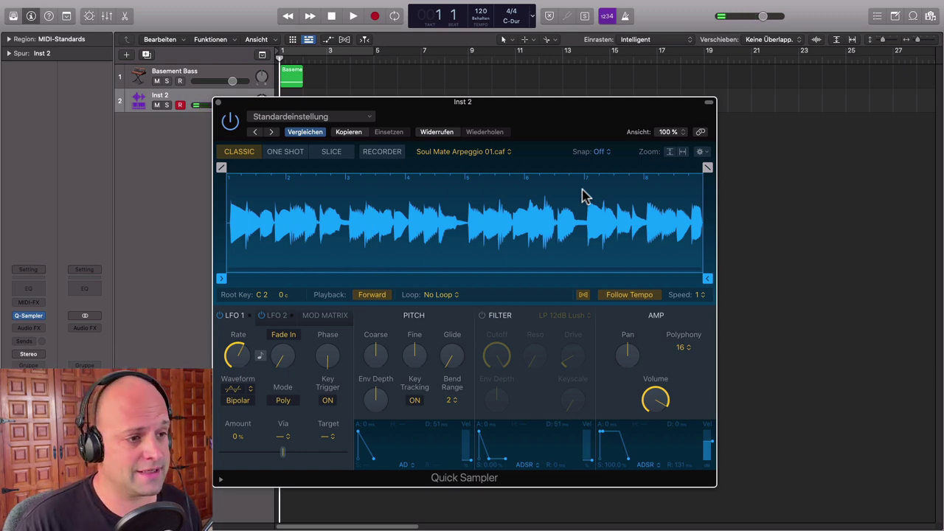
Preview the 2-Step Push Beat 01 loop from the loop browser, load it into Quick Sampler and switch to Slice mode.
left_click(885, 136)
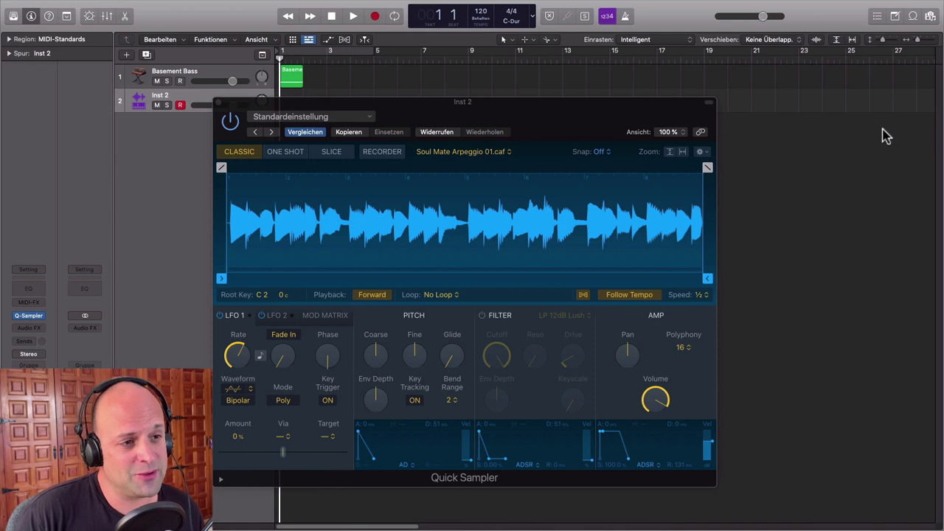
left_click(915, 17)
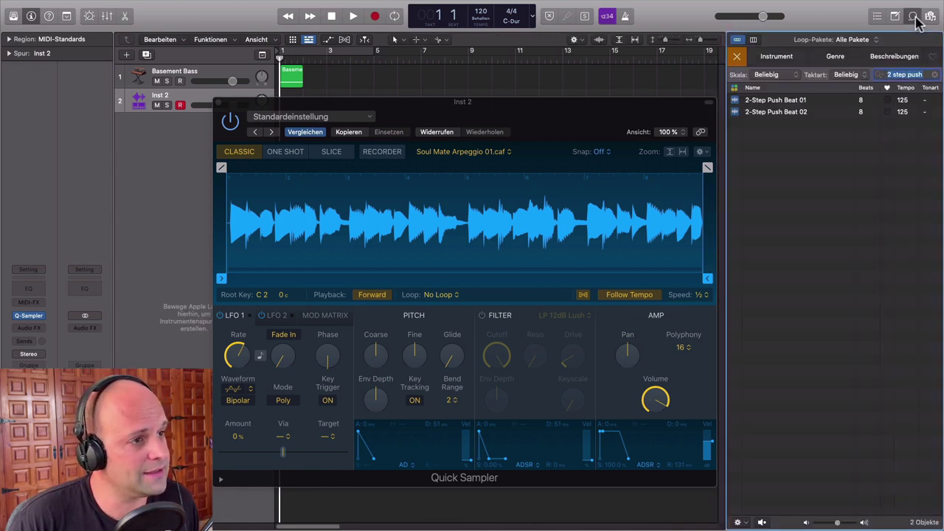
left_click(735, 100)
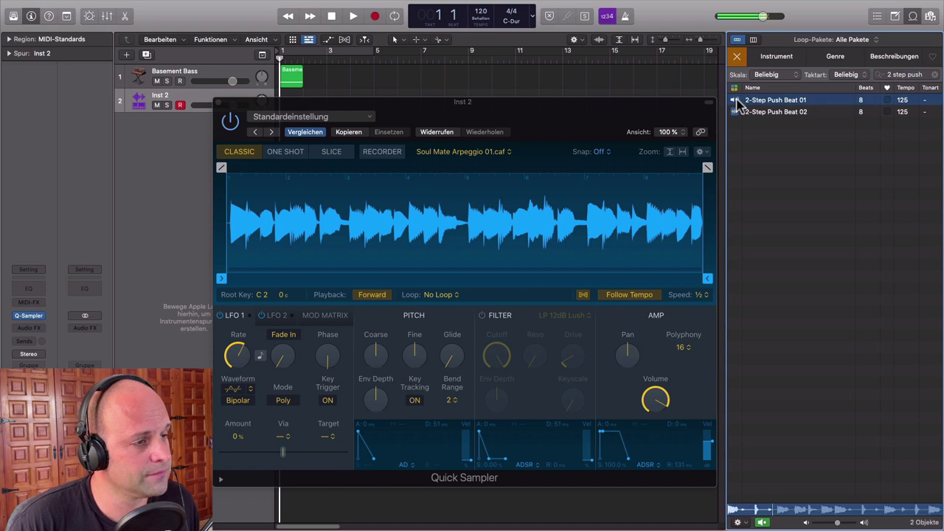
left_click_drag(738, 104, 561, 236)
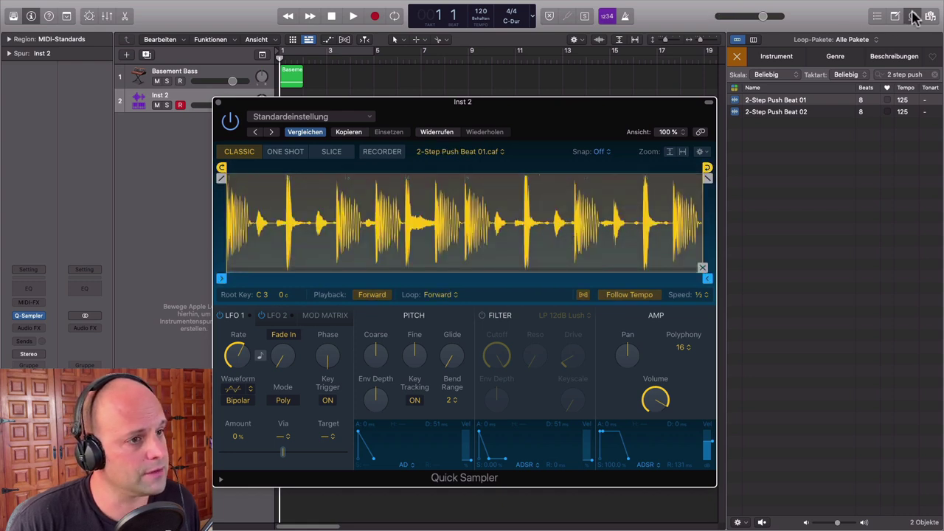
left_click(915, 16)
left_click_drag(571, 123, 545, 124)
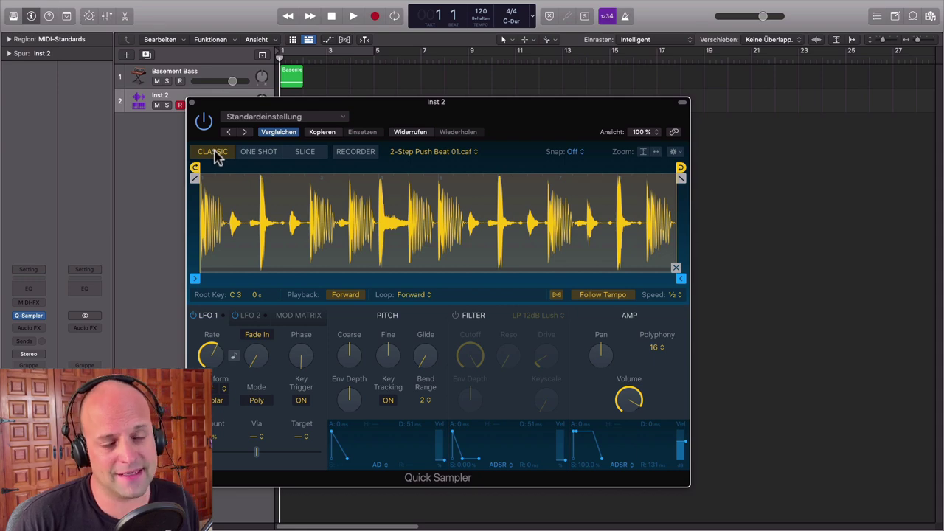
left_click(305, 154)
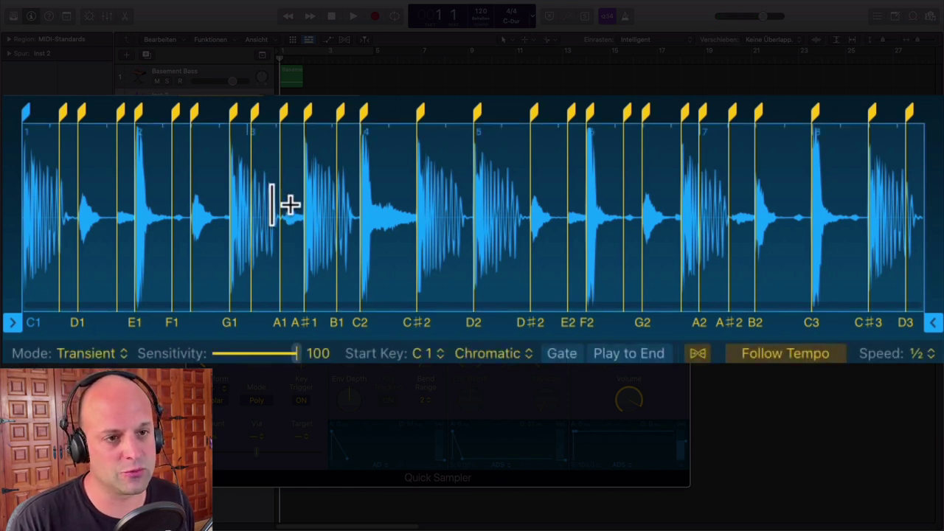
Try the Beat Divisions, Equal Divisions and Manual slicing modes on the drum loop.
left_click(128, 354)
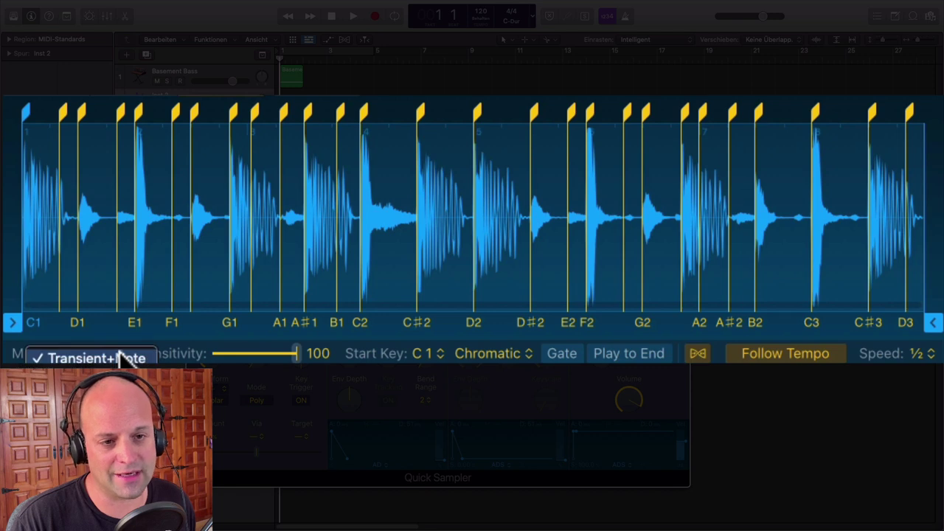
left_click(90, 379)
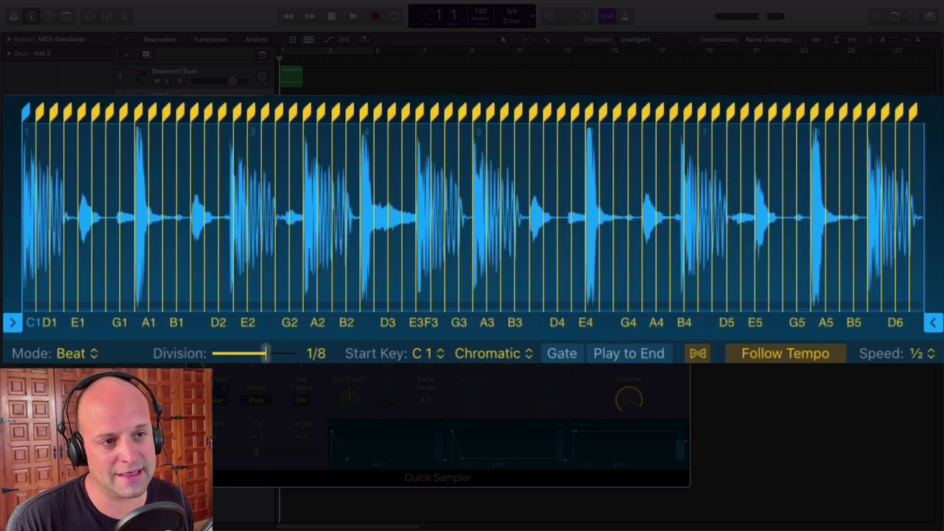
left_click(94, 355)
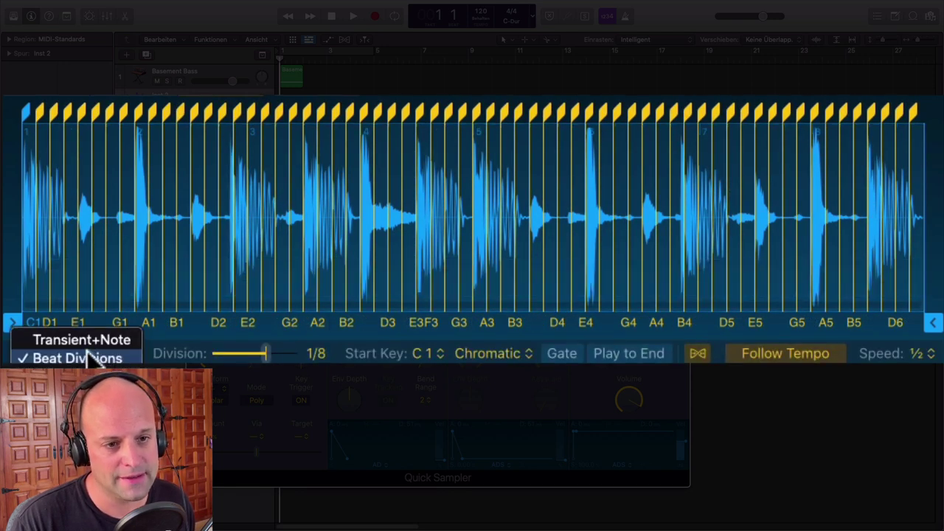
left_click(90, 379)
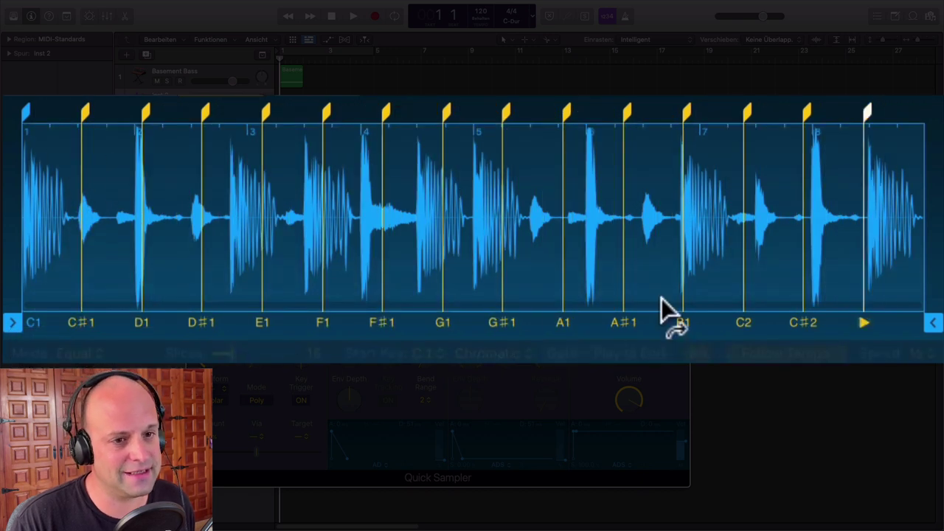
left_click(94, 354)
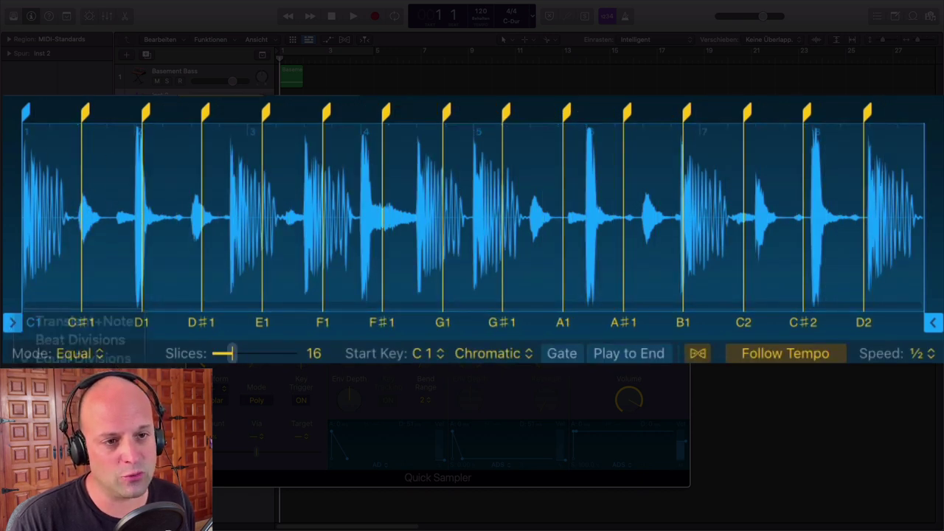
left_click(85, 376)
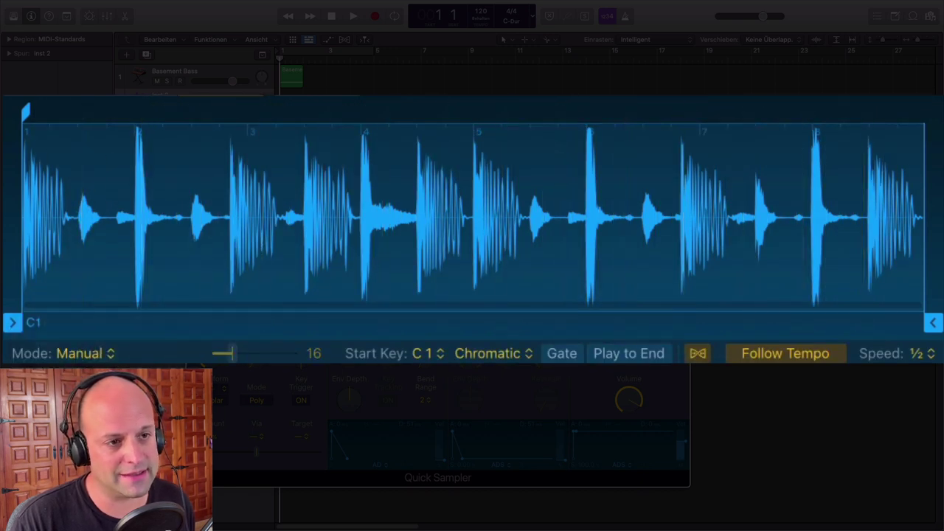
Add and remove a manual slice marker near beat 5, and return the slicing mode to Transient+Note with sensitivity at 100.
left_click(470, 136)
double_click(475, 118)
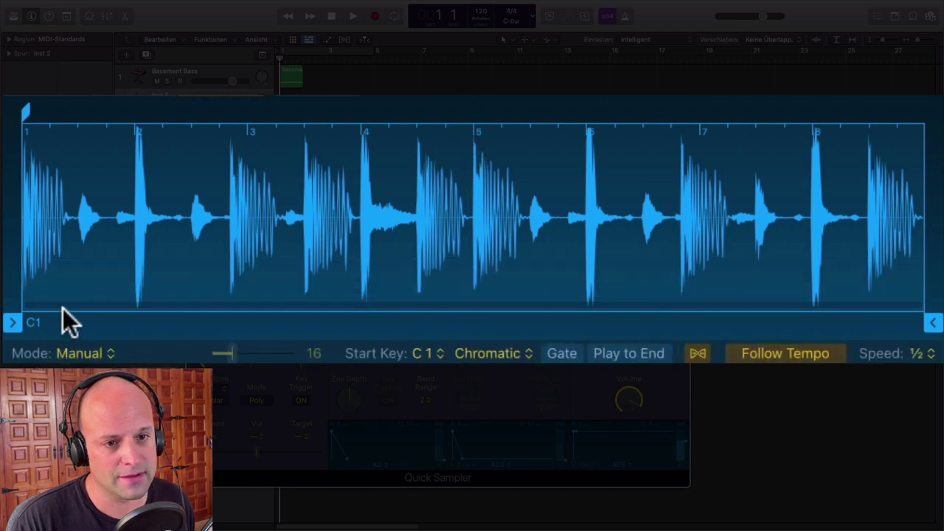
left_click(105, 359)
left_click(112, 302)
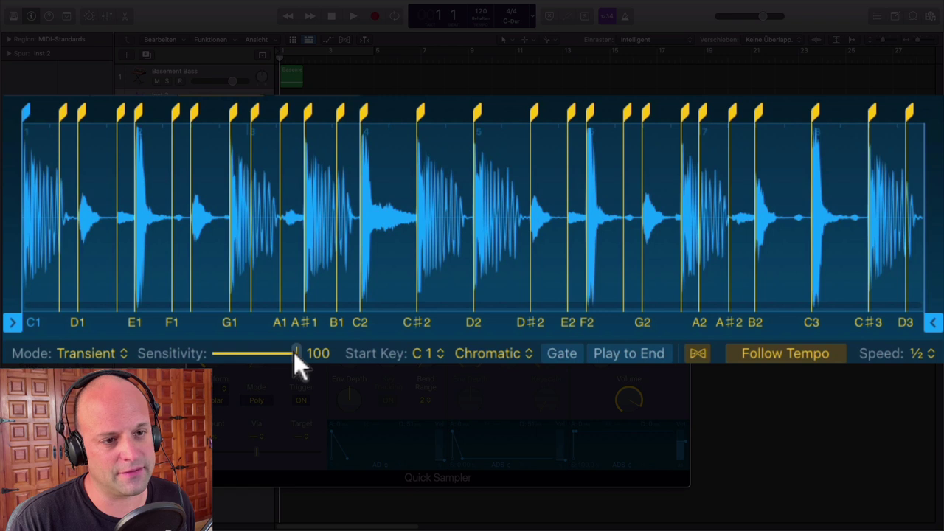
mouse_move(293, 352)
left_mouse_down()
mouse_move(264, 355)
mouse_move(298, 356)
left_mouse_up()
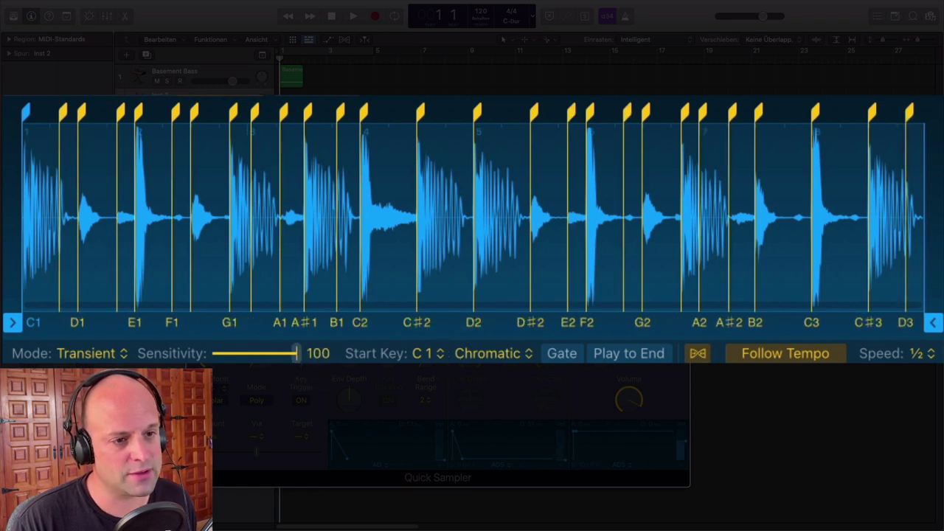
Look through the start key choices, try mapping the slices to White keys, and return the mapping to Chromatic.
left_click(430, 353)
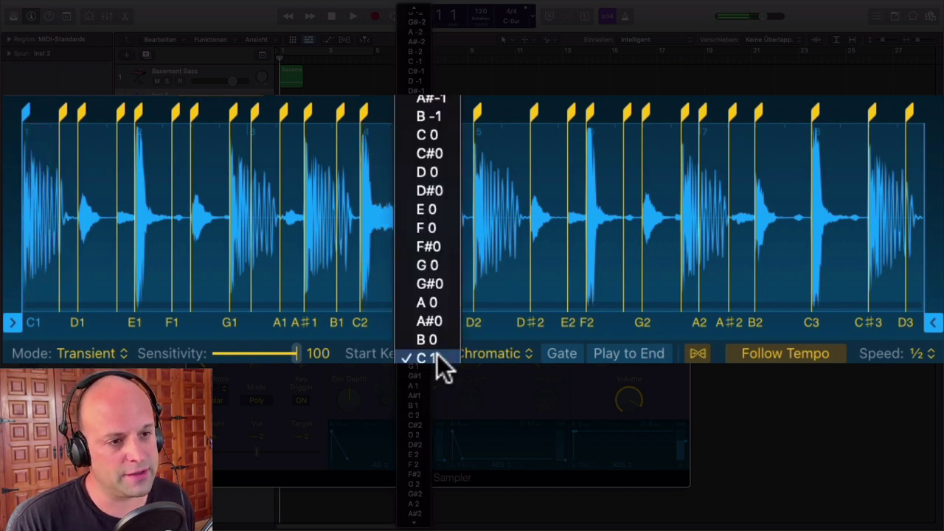
key("Escape")
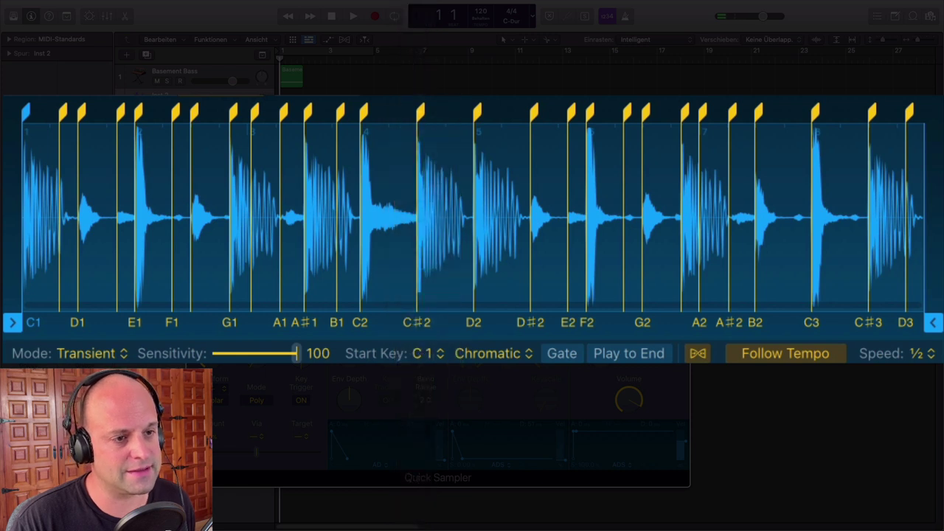
left_click(528, 354)
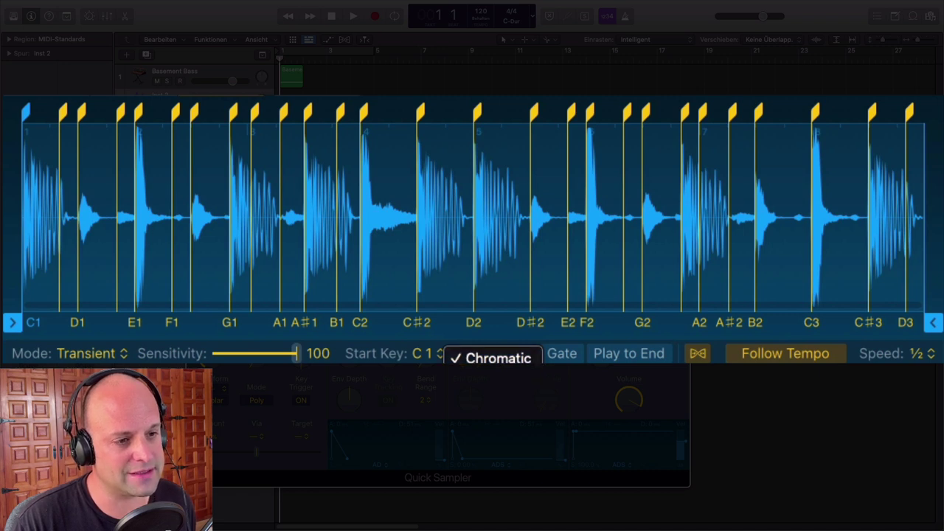
key("Escape")
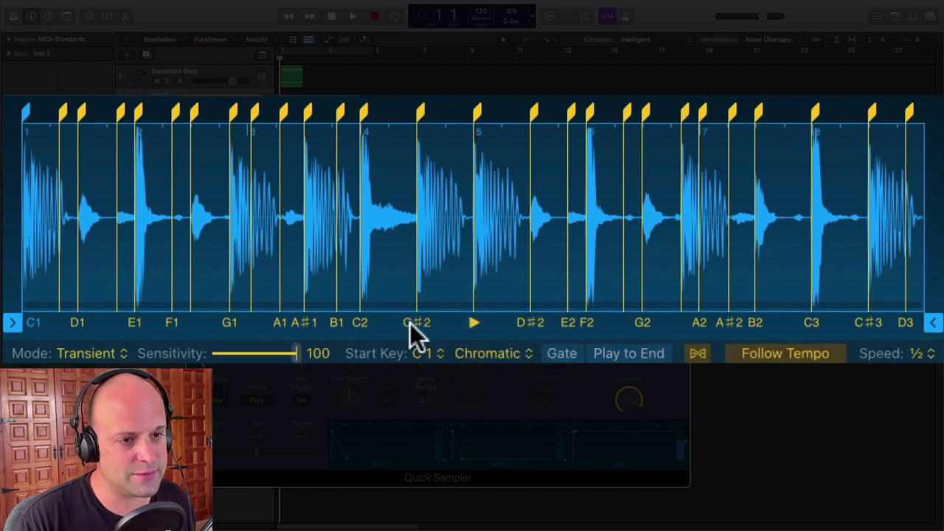
left_click(528, 351)
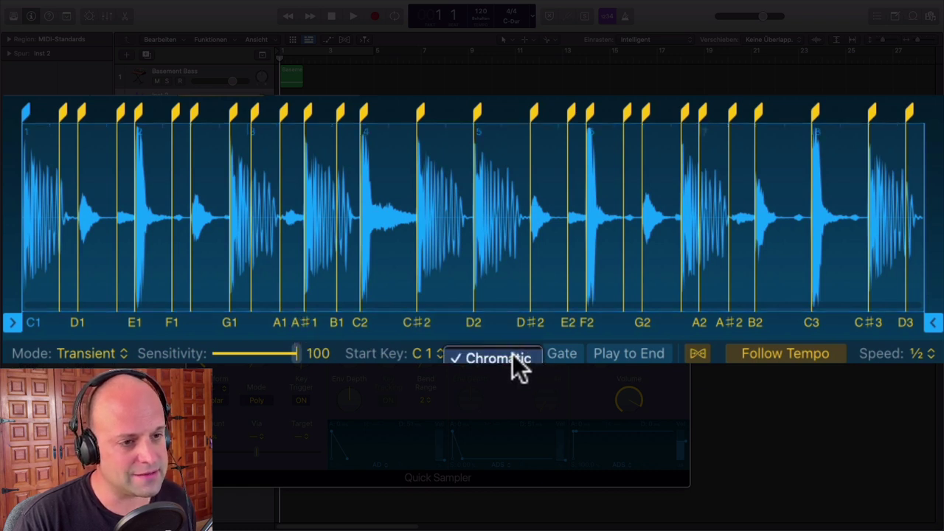
left_click(493, 380)
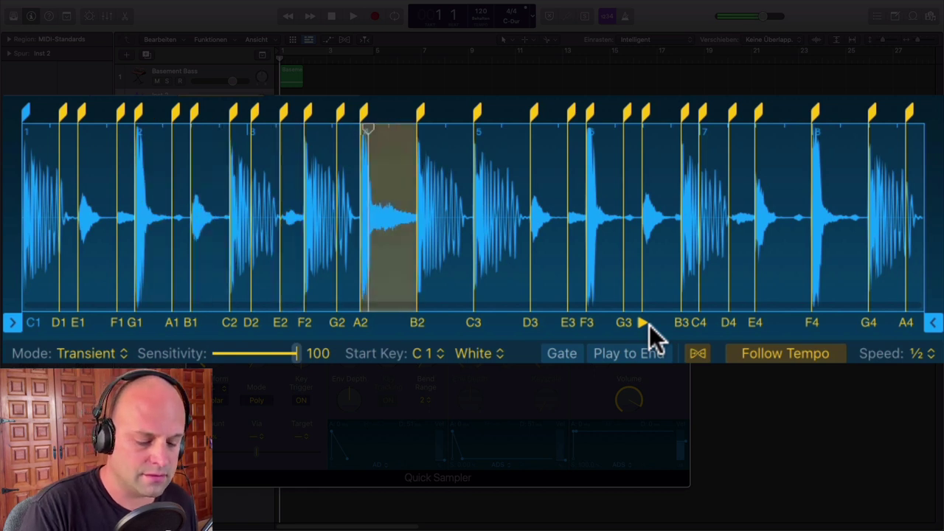
left_click(501, 353)
left_click(496, 340)
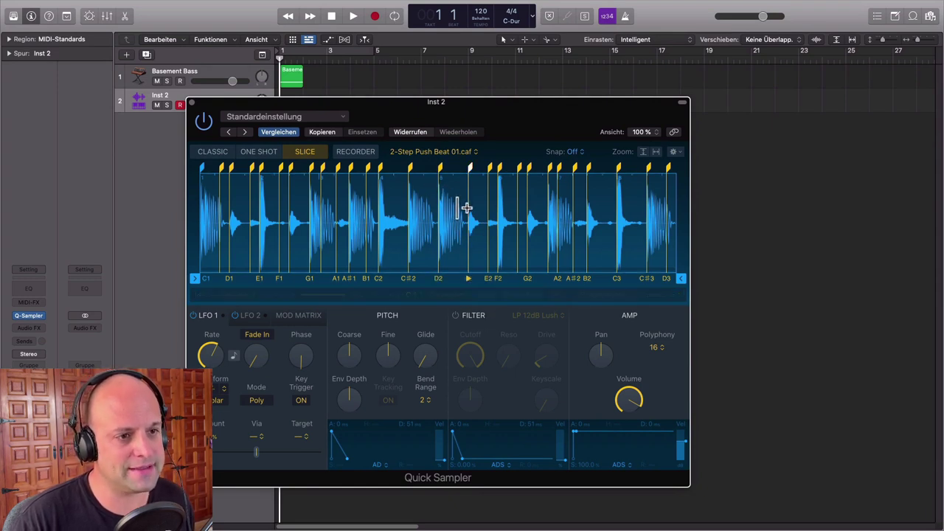
Turn Gate on and off again for the slices, and try the Play to End option.
left_click(488, 295)
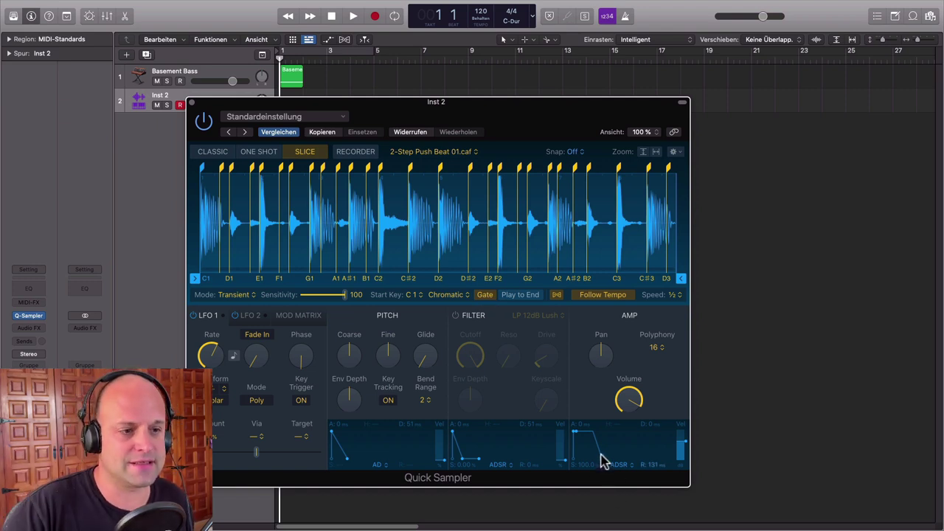
left_click(486, 295)
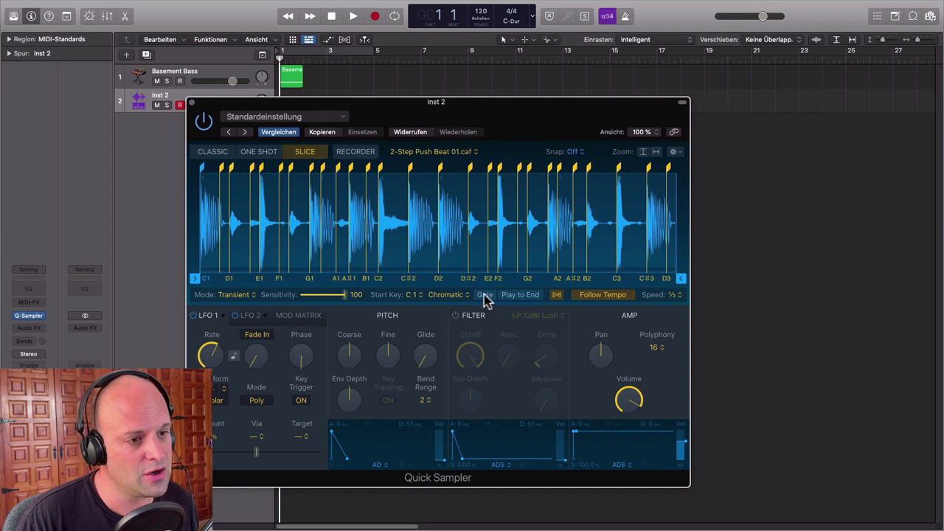
left_click(520, 295)
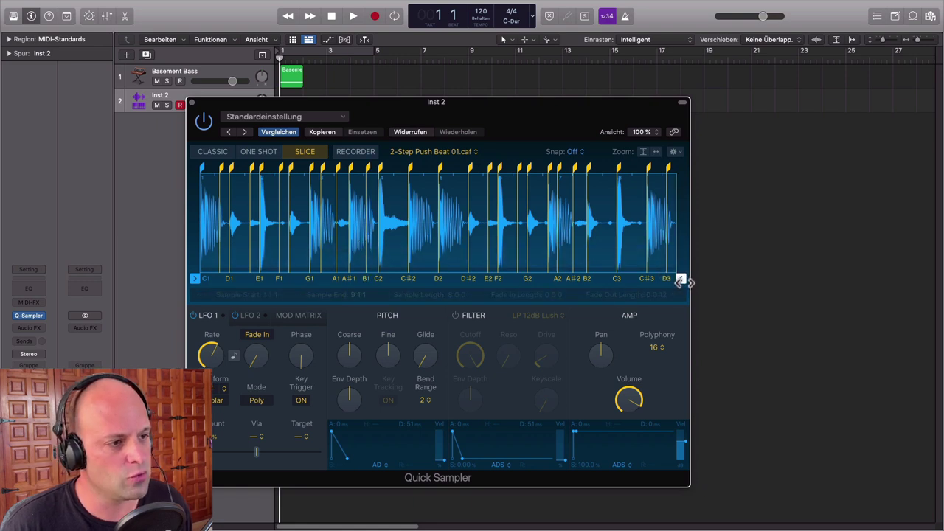
Shorten the sample to end at 2 2 101 and delete the fourth slice marker, just before the second beat.
mouse_move(680, 280)
left_mouse_down()
mouse_move(324, 282)
mouse_move(276, 295)
left_mouse_up()
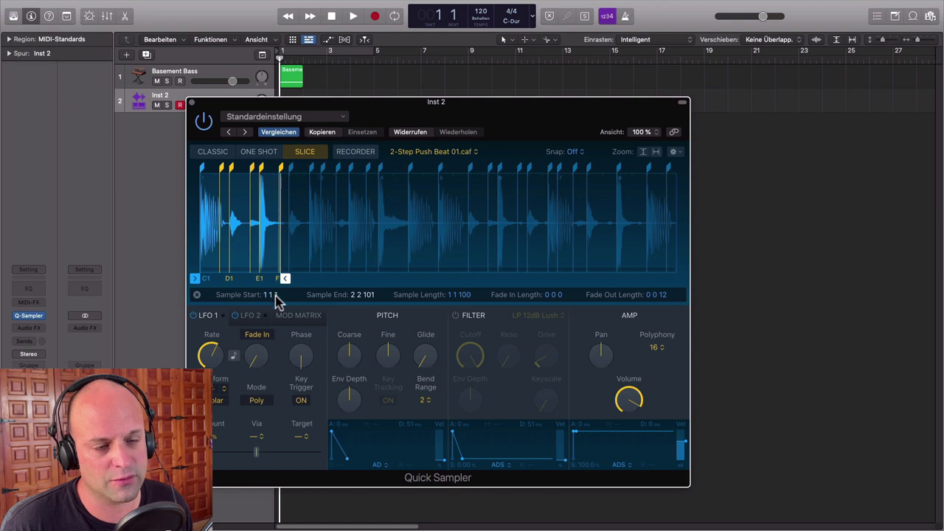
left_click(213, 288)
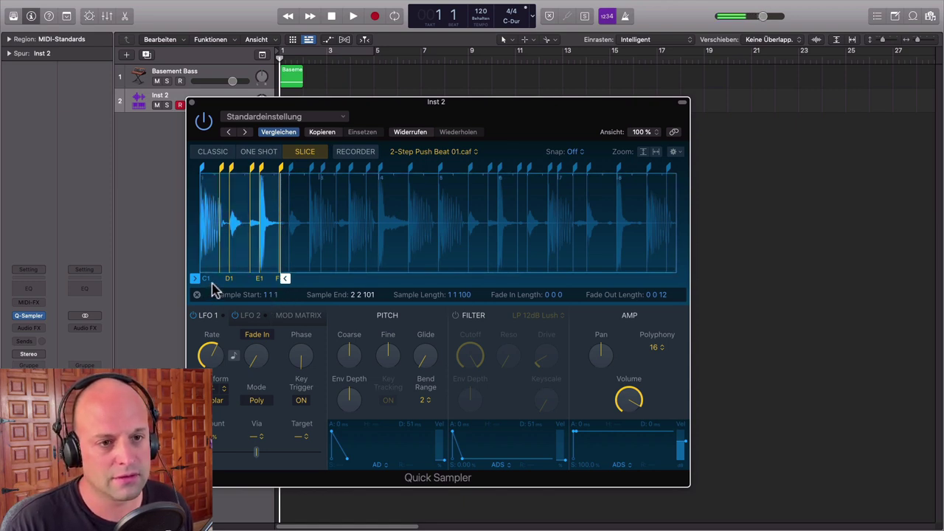
double_click(252, 166)
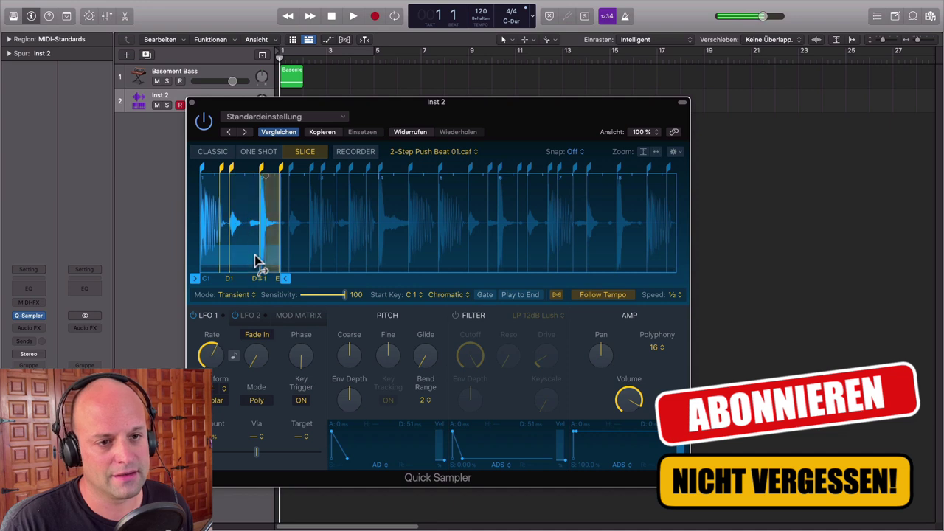
Create a Drum Machine Designer track from the remaining slices and close the Quick Sampler window.
right_click(246, 262)
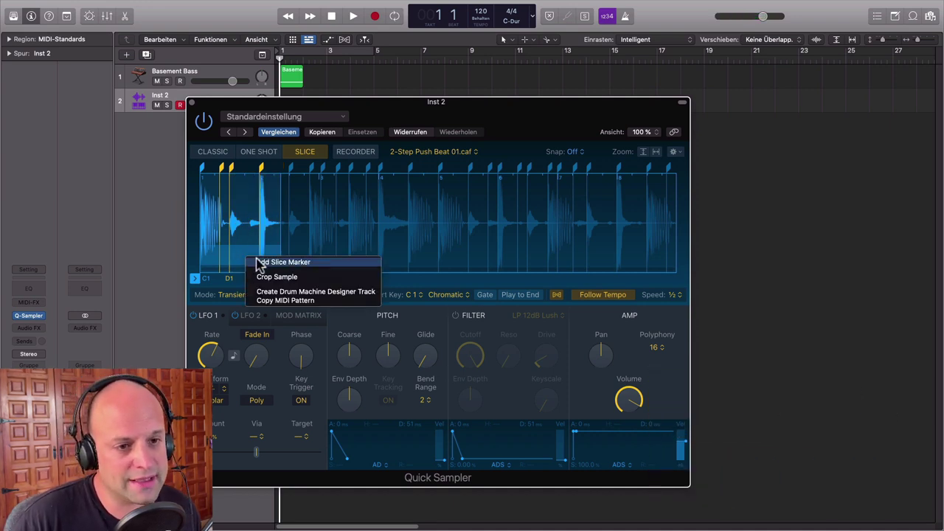
left_click(304, 293)
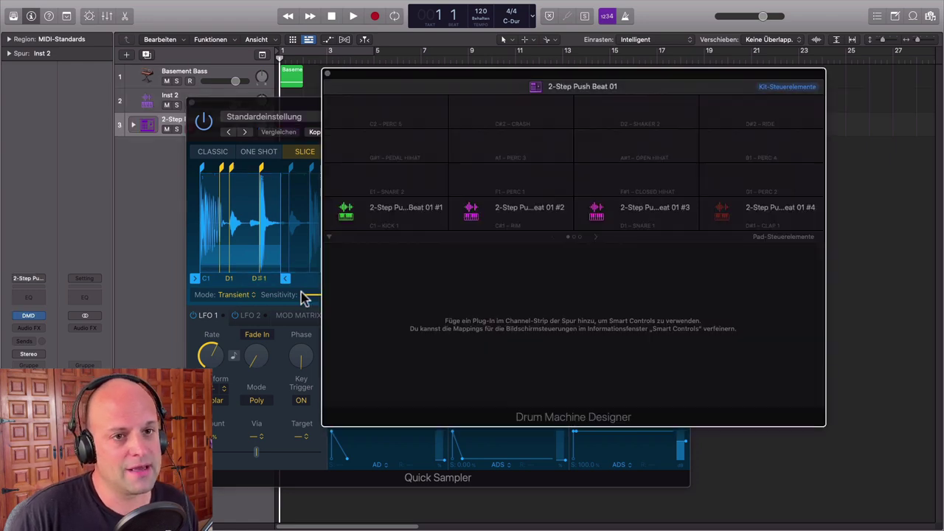
left_click(194, 102)
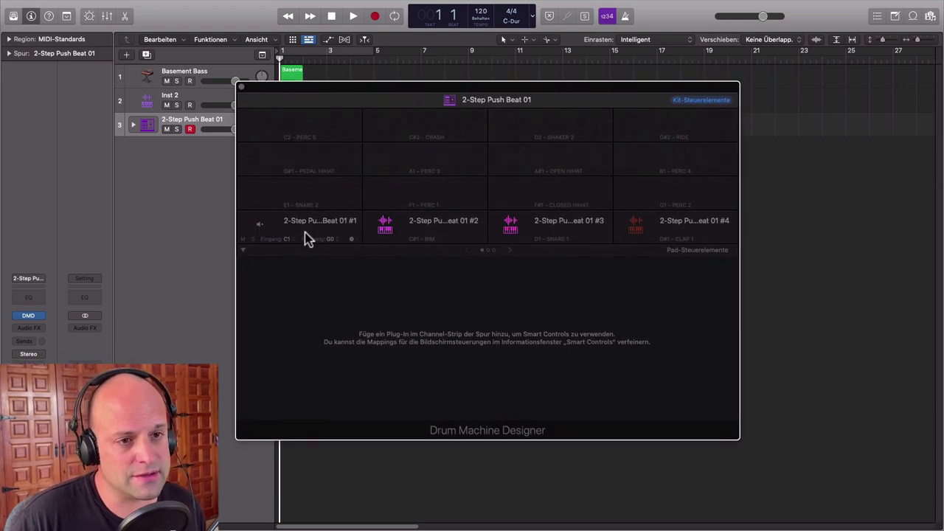
Audition the first three Drum Machine Designer pads and inspect the sample slice assigned to each.
left_click(308, 236)
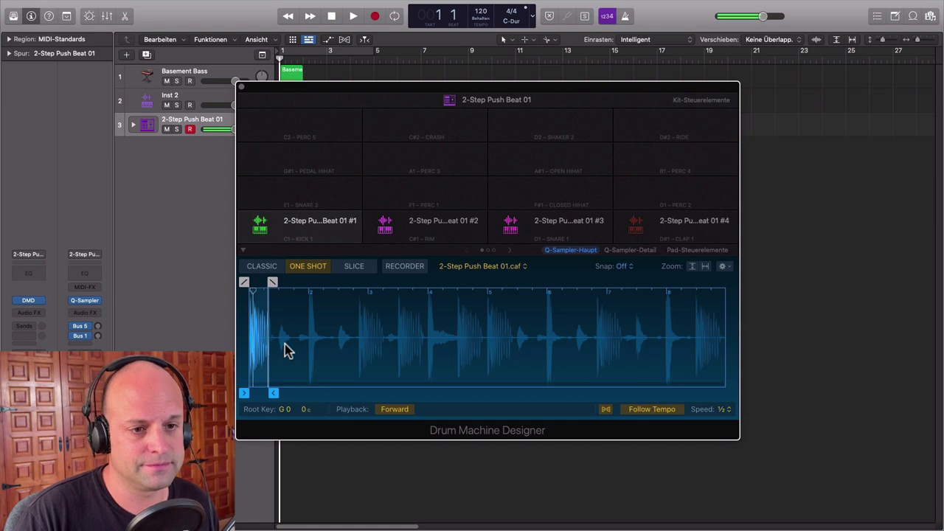
left_click(564, 226)
left_click(564, 226)
left_click(563, 226)
left_click(447, 222)
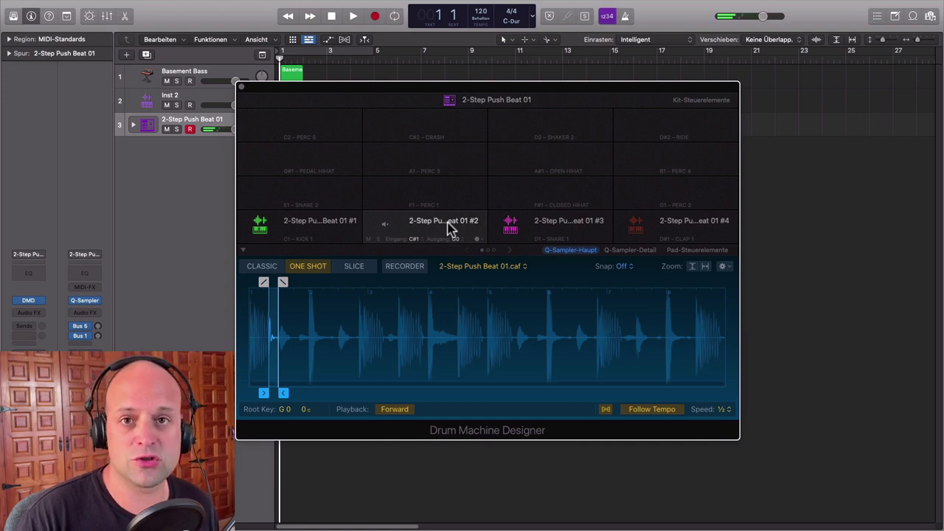
left_click(521, 228)
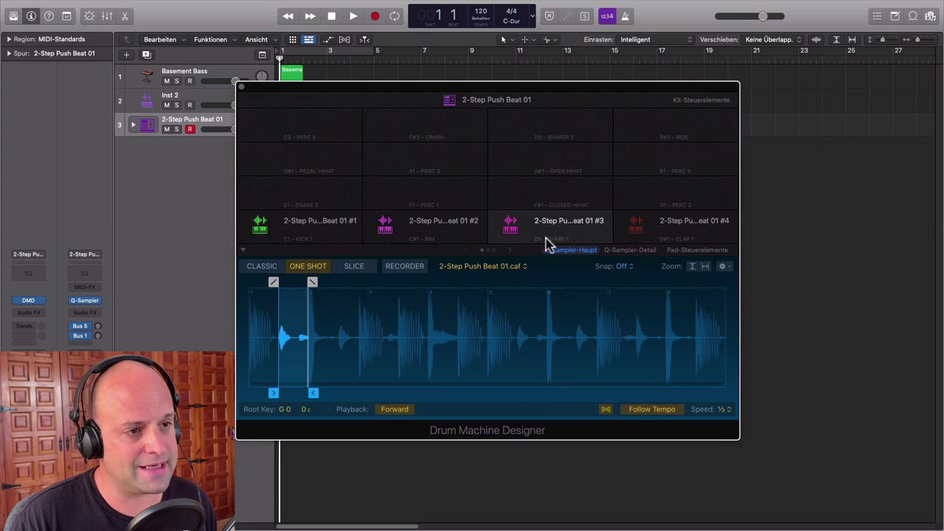
left_click(422, 233)
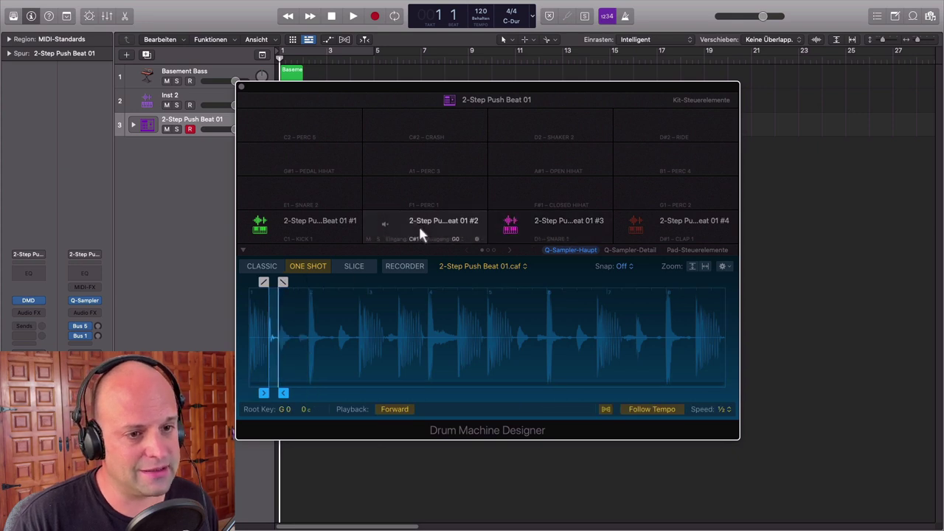
Select the first pad, 2-Step Push Beat 01 #1, and set its sample's fade-out length to 0 0 0.
left_click(280, 231)
left_click_drag(267, 282, 273, 282)
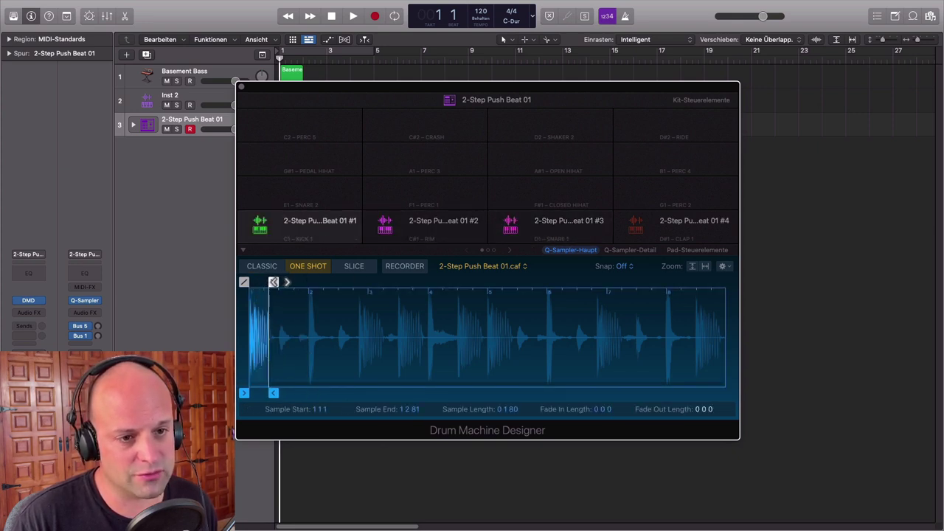